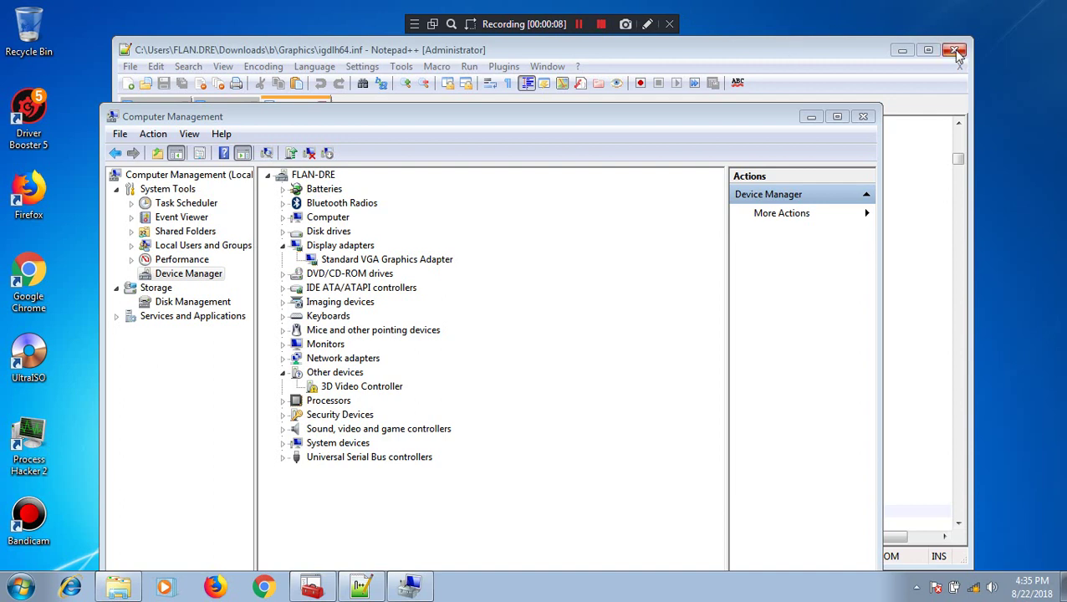
# - Minimize the Notepad++ window with igdlh64.inf and bring the Graphics folder window forward
pyautogui.click(901, 54)
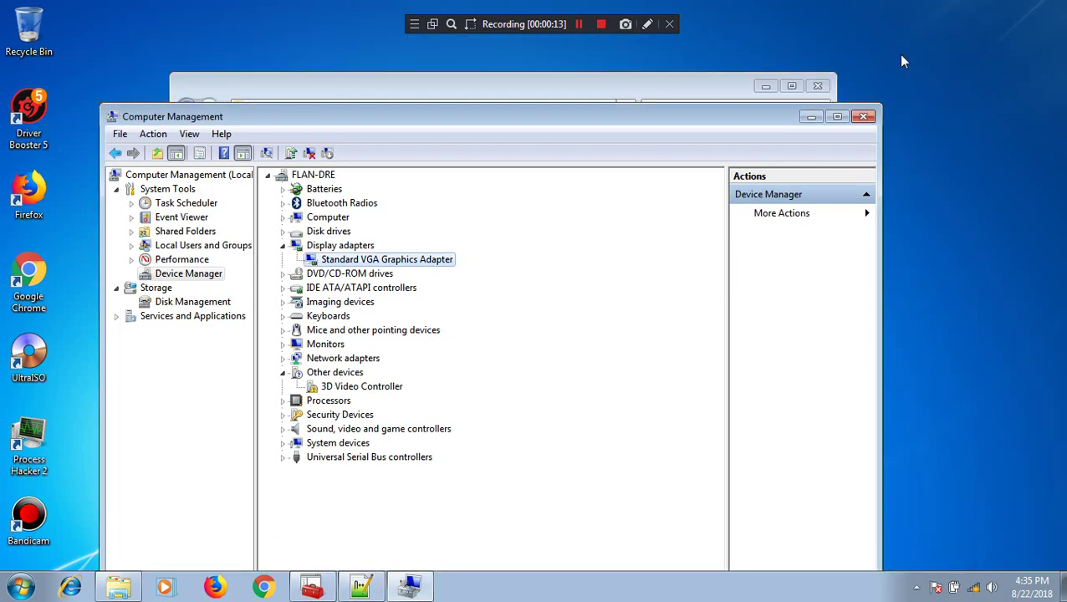
pyautogui.click(462, 91)
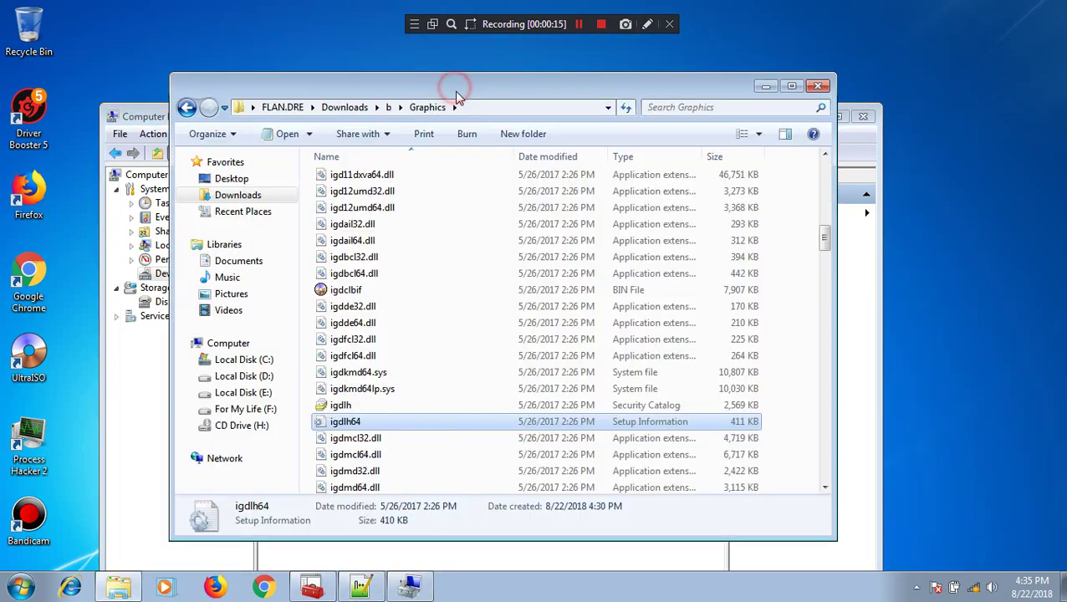
# - Browse from Downloads into the b\Graphics driver folder
pyautogui.click(766, 86)
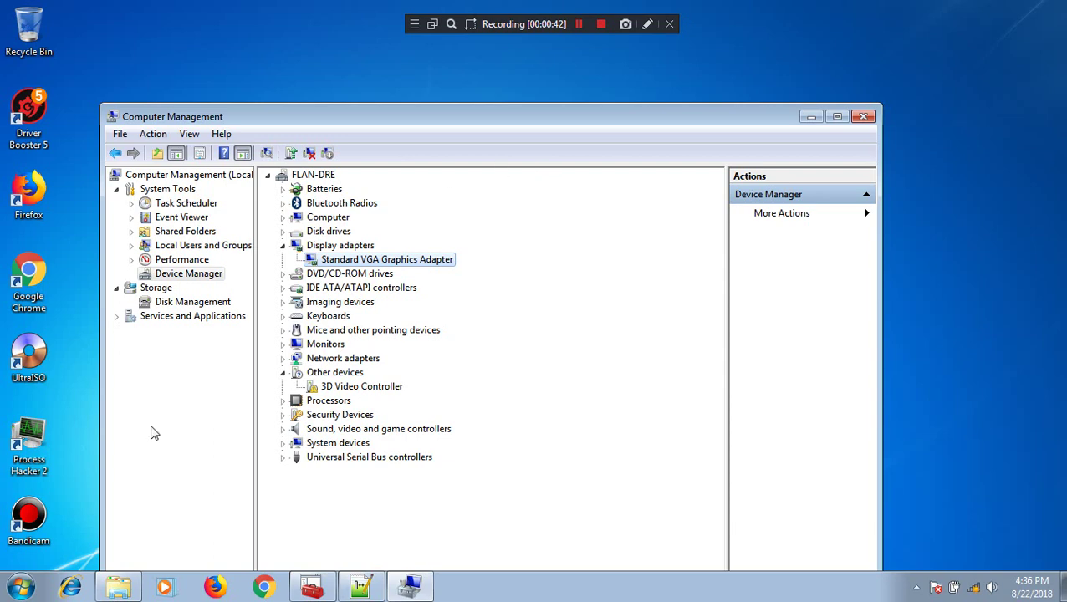
pyautogui.click(126, 585)
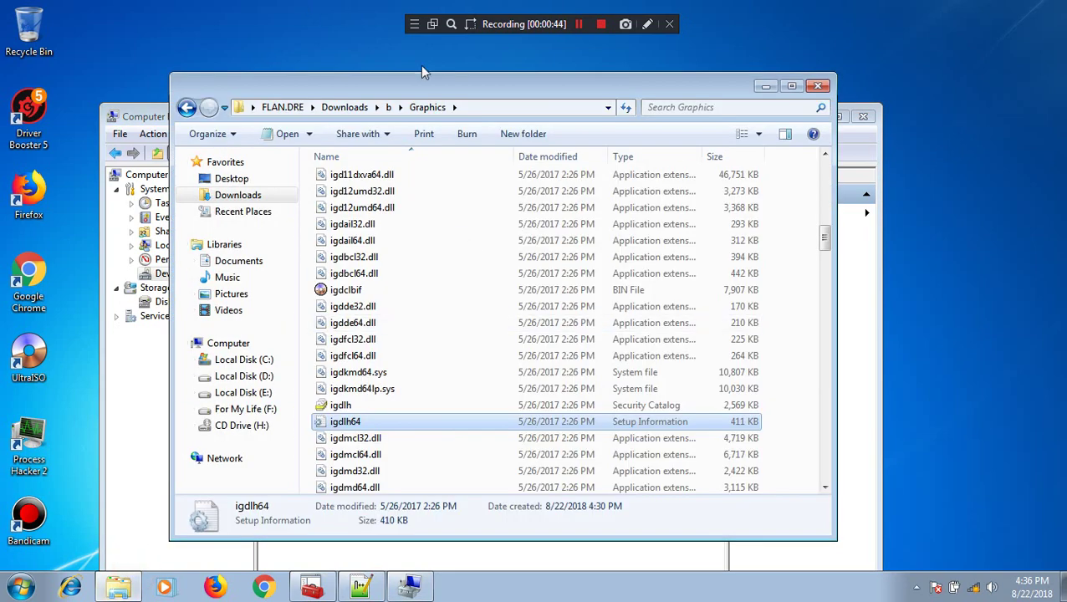
pyautogui.click(352, 107)
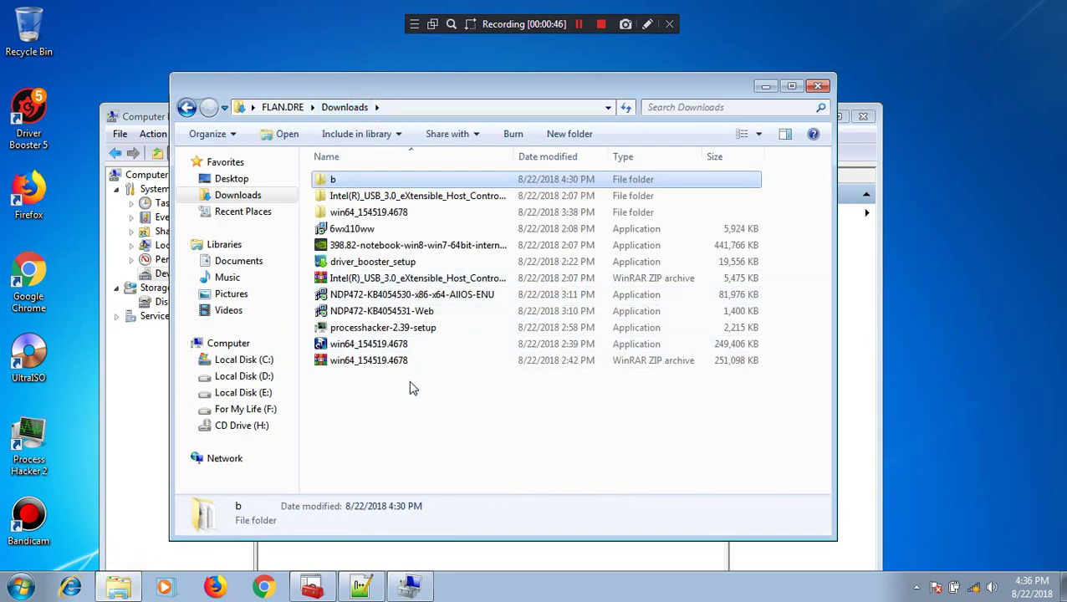
pyautogui.click(381, 365)
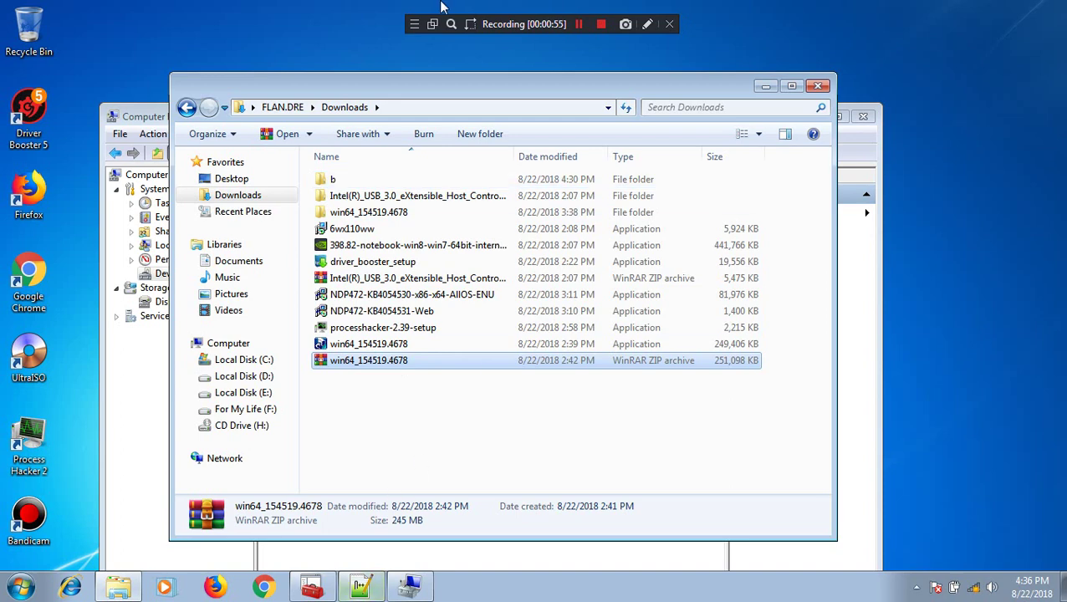
pyautogui.click(350, 183)
pyautogui.doubleClick(351, 183)
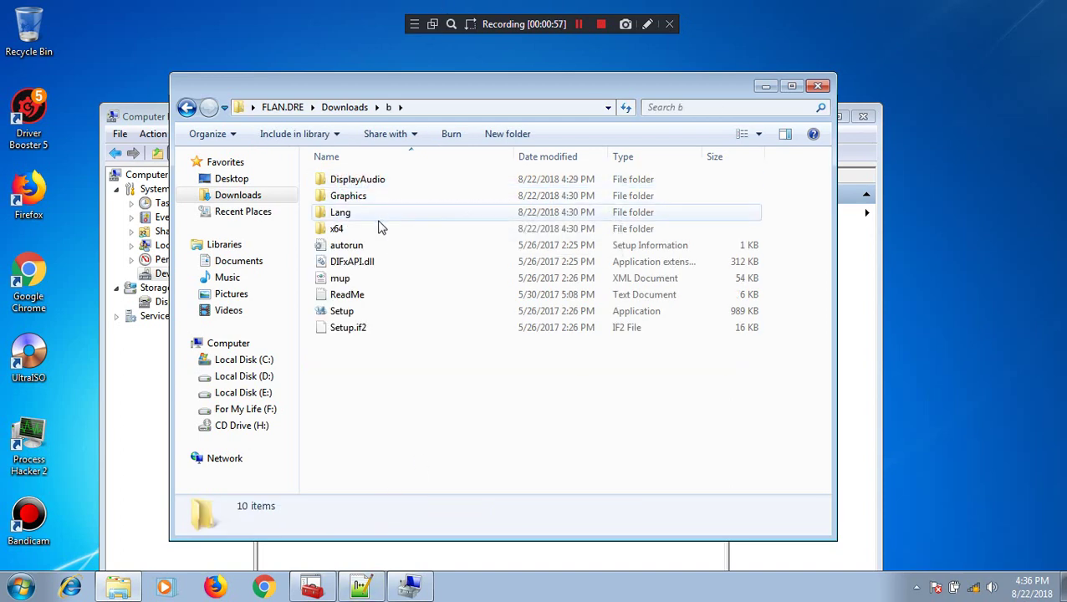
pyautogui.doubleClick(374, 224)
pyautogui.click(386, 108)
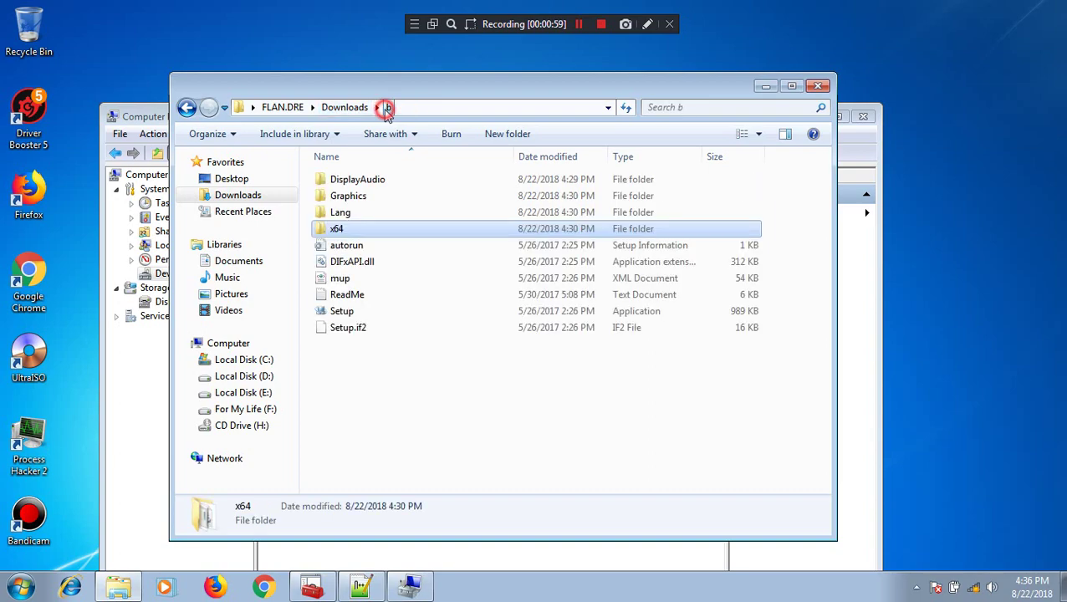
pyautogui.doubleClick(360, 196)
# - Open igdlh64.inf from the Graphics folder with Edit with Notepad++
pyautogui.scroll(-20, 356, 335)
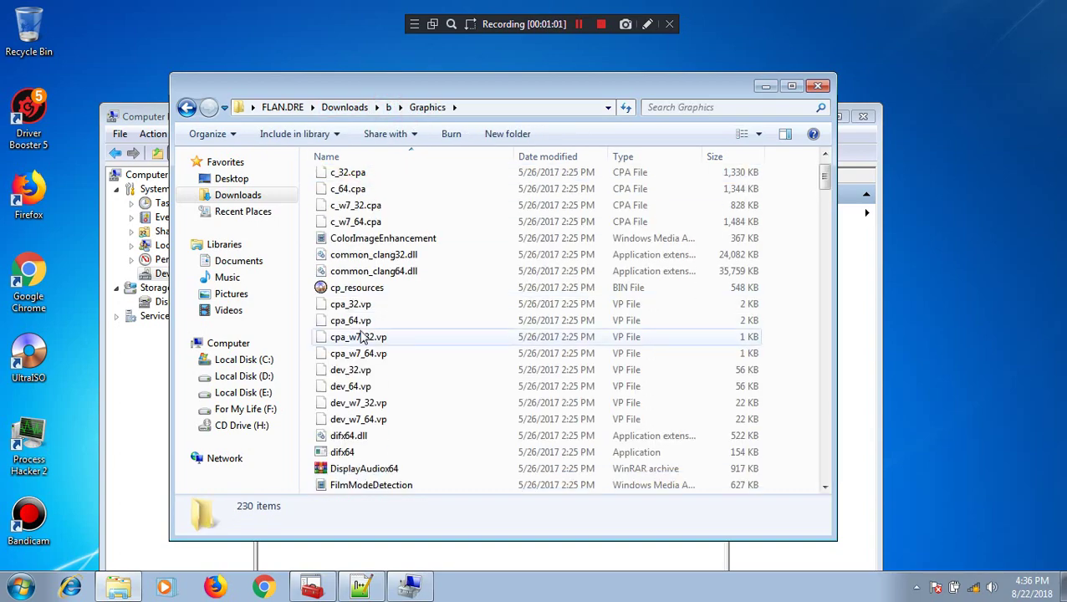
pyautogui.scroll(-15, 361, 336)
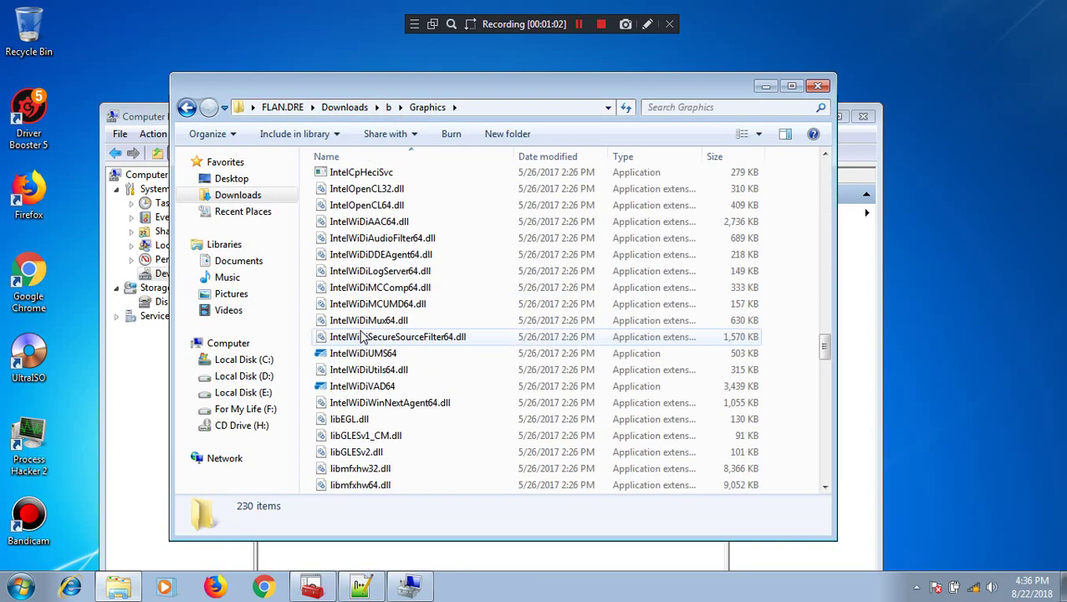
pyautogui.scroll(-10, 361, 336)
pyautogui.scroll(14, 361, 336)
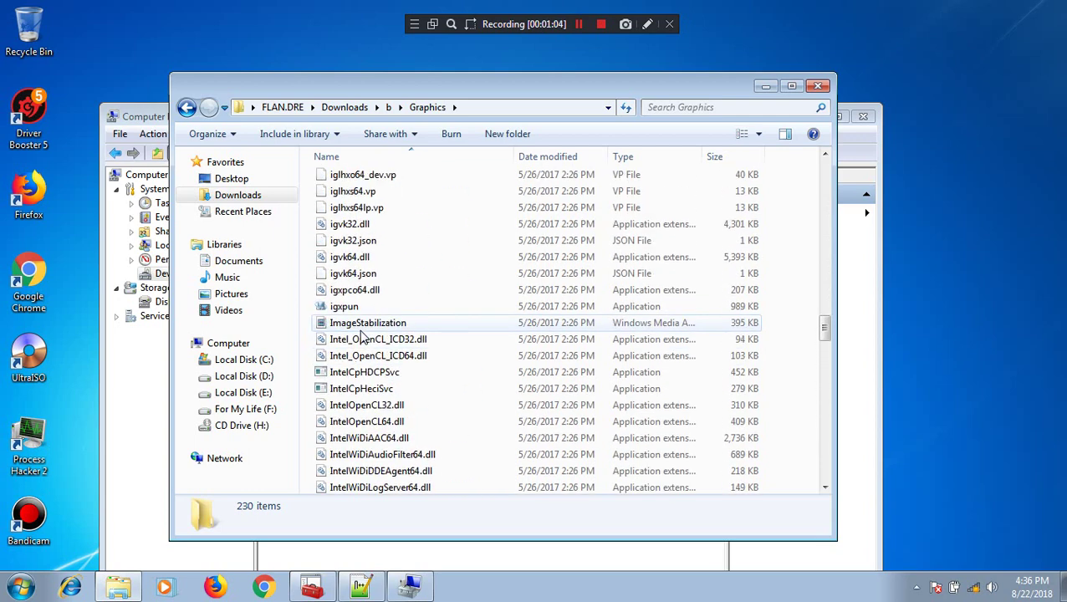
pyautogui.scroll(5, 393, 368)
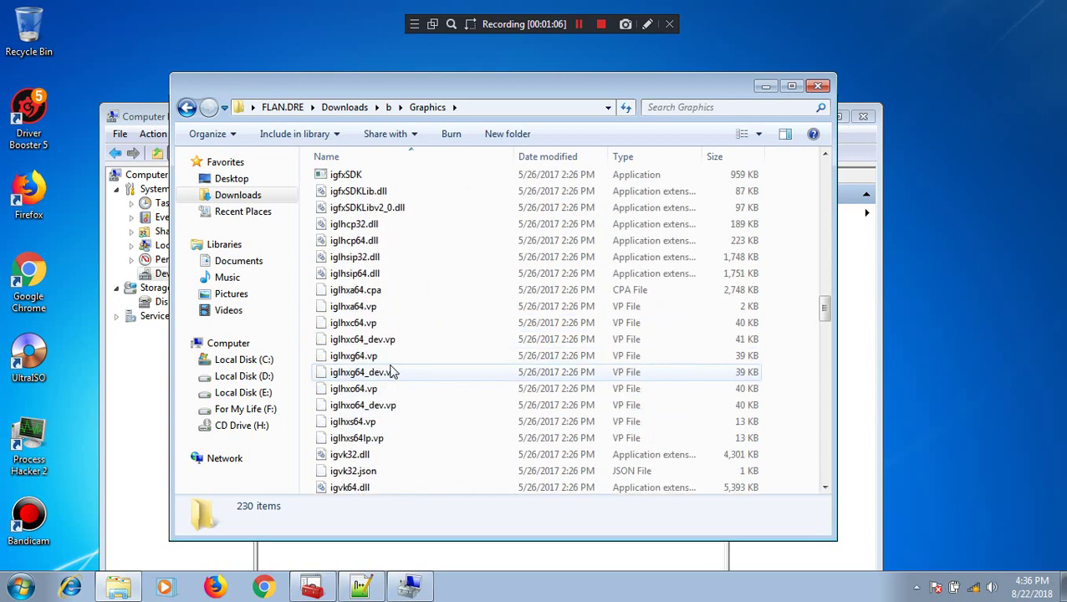
pyautogui.scroll(8, 361, 293)
pyautogui.scroll(13, 360, 294)
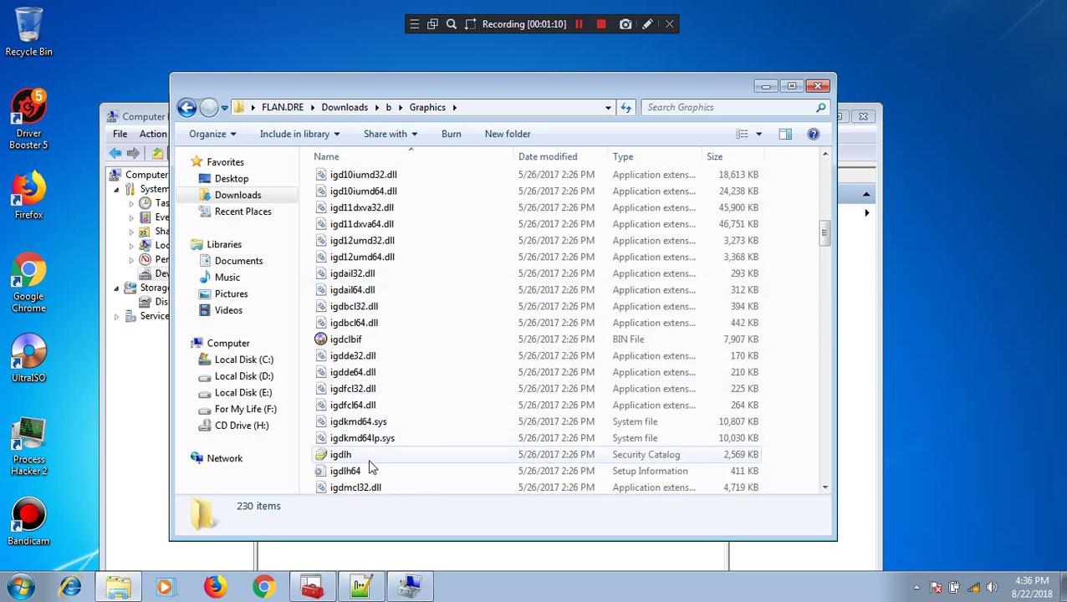
pyautogui.click(342, 471)
pyautogui.rightClick(341, 471)
pyautogui.click(460, 180)
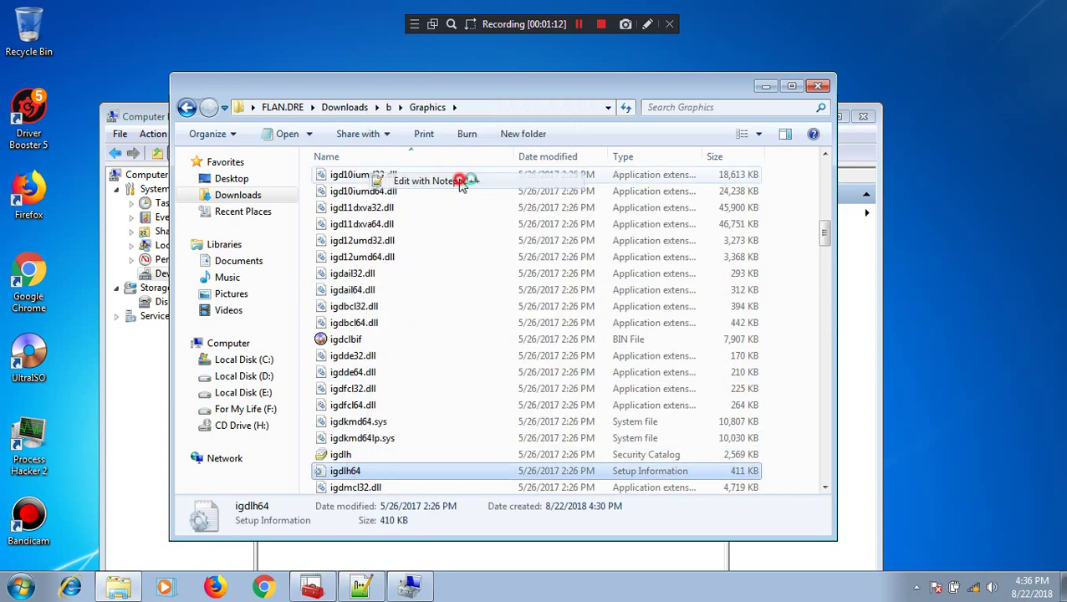
# - Return to Computer Management's Device Manager
pyautogui.scroll(-8, 340, 182)
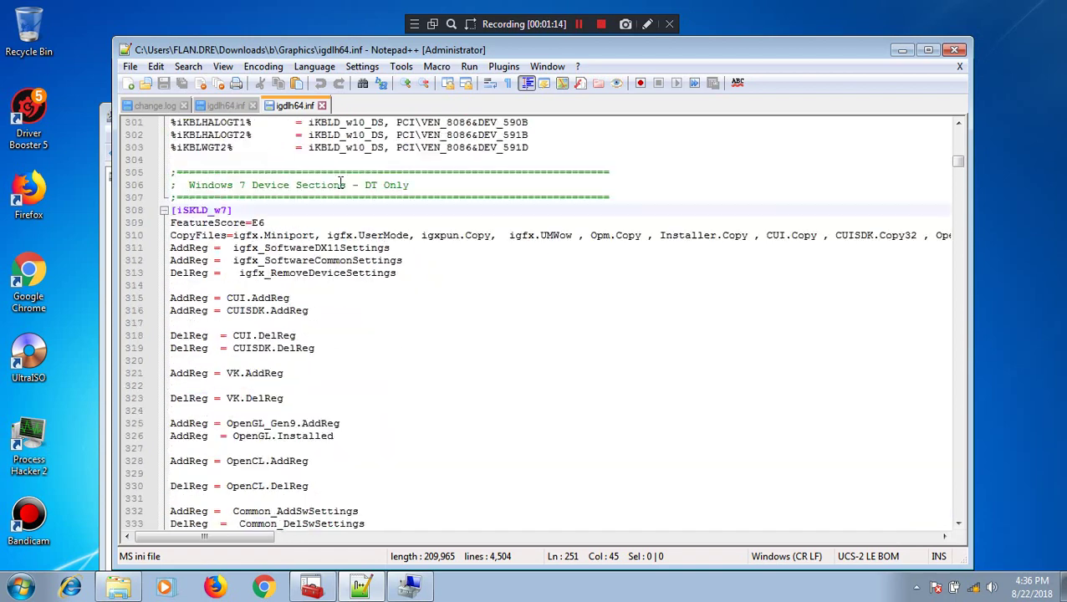
pyautogui.scroll(20, 340, 182)
pyautogui.click(409, 586)
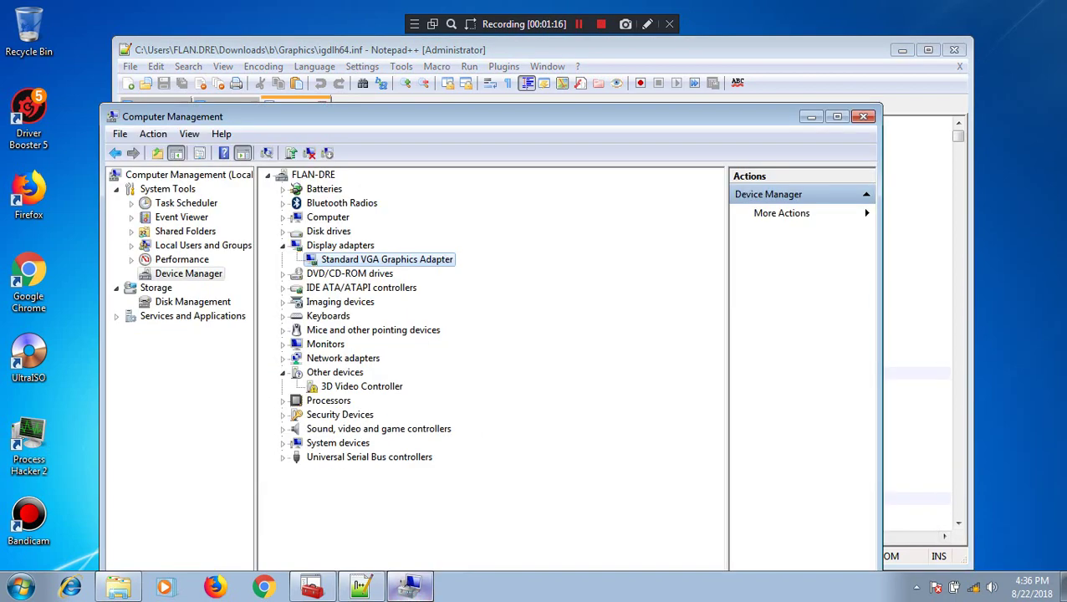
# - Check the Standard VGA Graphics Adapter's DEV_5917 hardware ID, then return to igdlh64.inf
pyautogui.doubleClick(410, 259)
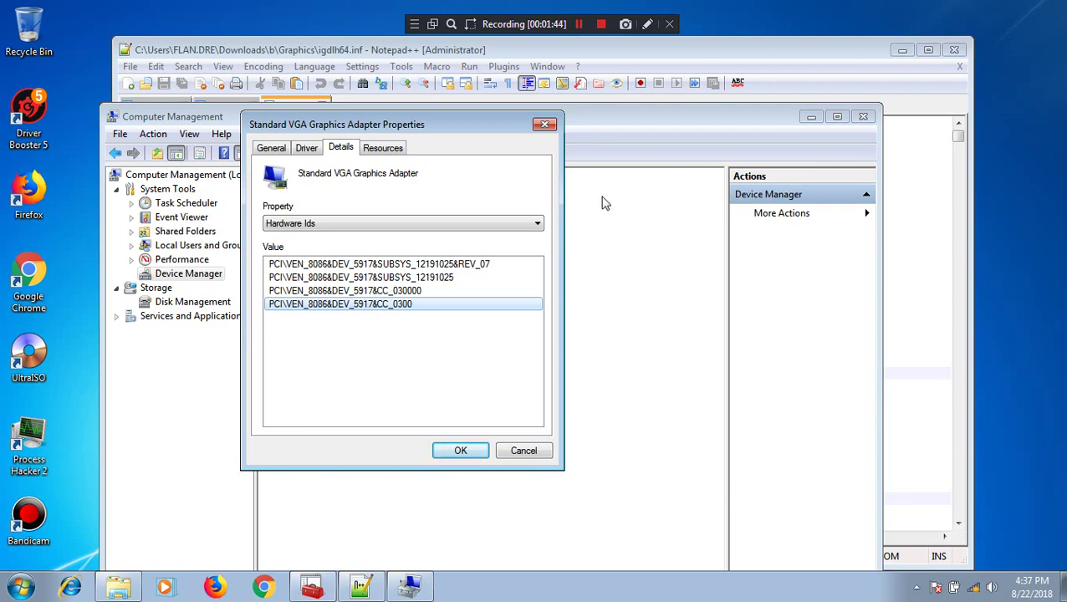
pyautogui.click(452, 74)
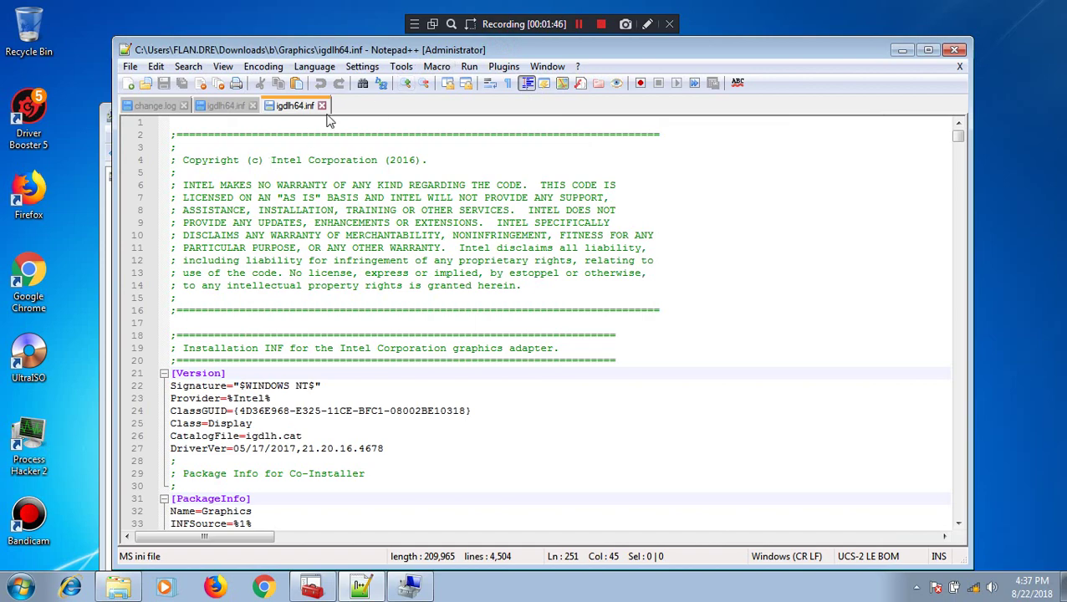
# - Search igdlh64.inf for DEV_5916, landing on line 257
pyautogui.click(433, 311)
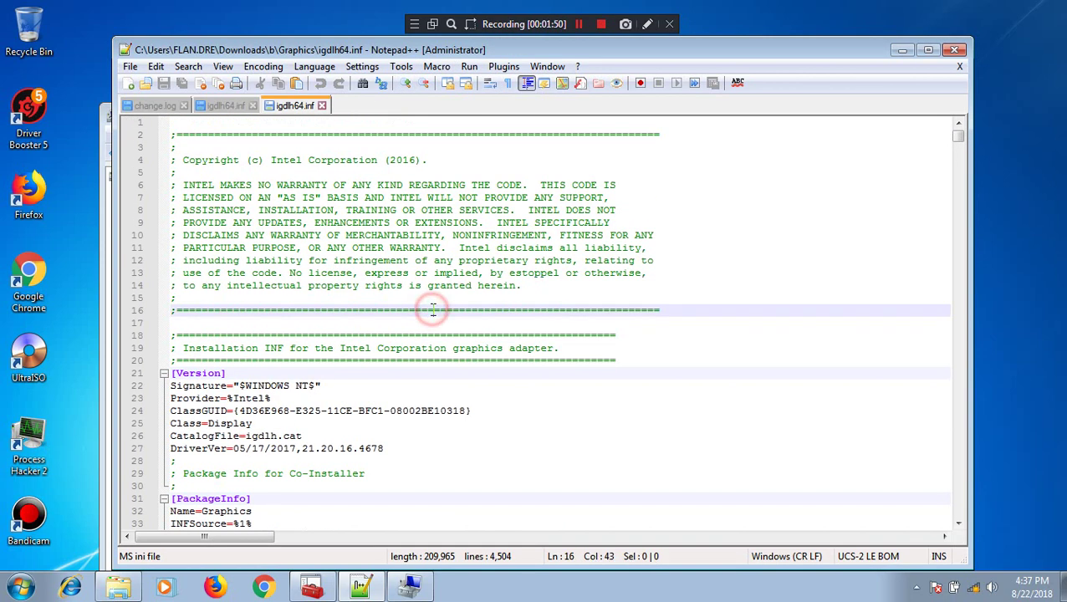
pyautogui.hotkey('ctrl', 'f')
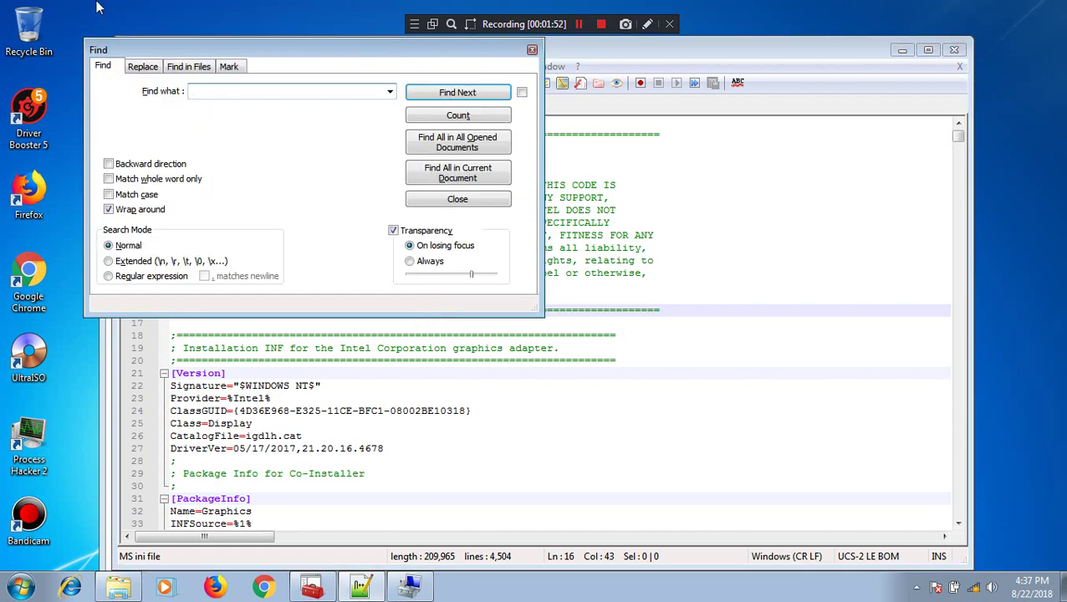
pyautogui.write('DEV_5916')
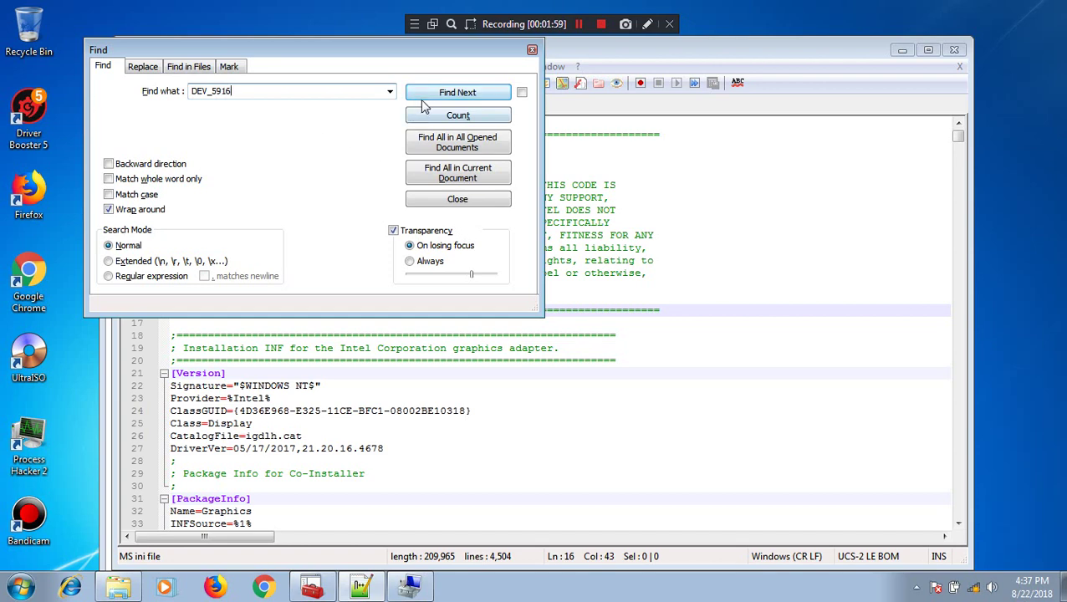
pyautogui.click(422, 96)
pyautogui.moveTo(345, 50); pyautogui.dragTo(267, 40)
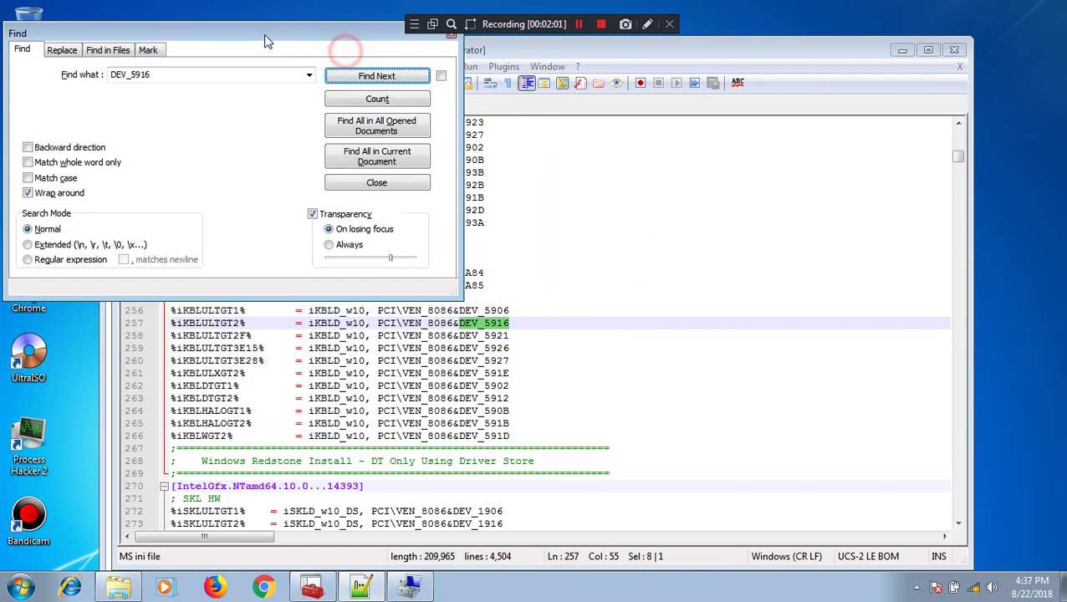
# - Place the caret after DEV_5916 on line 257 and move the Find dialog right
pyautogui.click(513, 325)
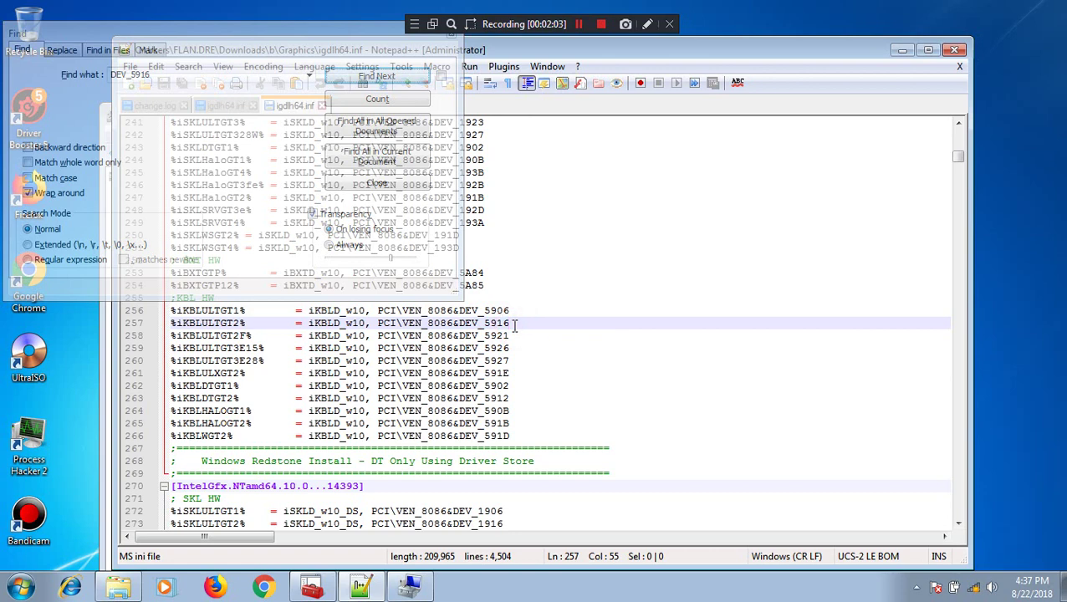
pyautogui.rightClick(515, 327)
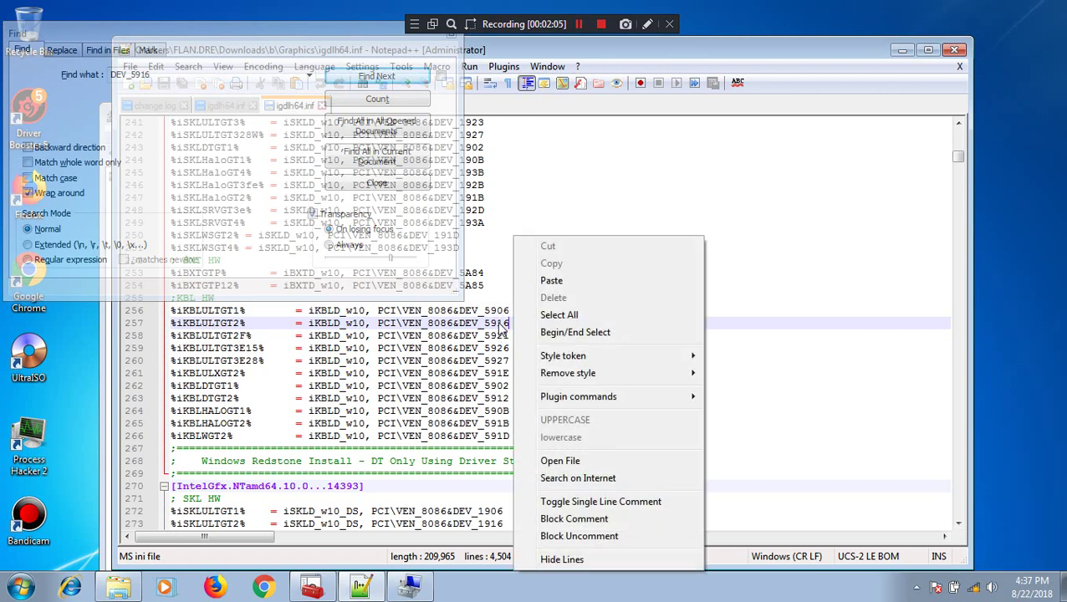
pyautogui.rightClick(499, 328)
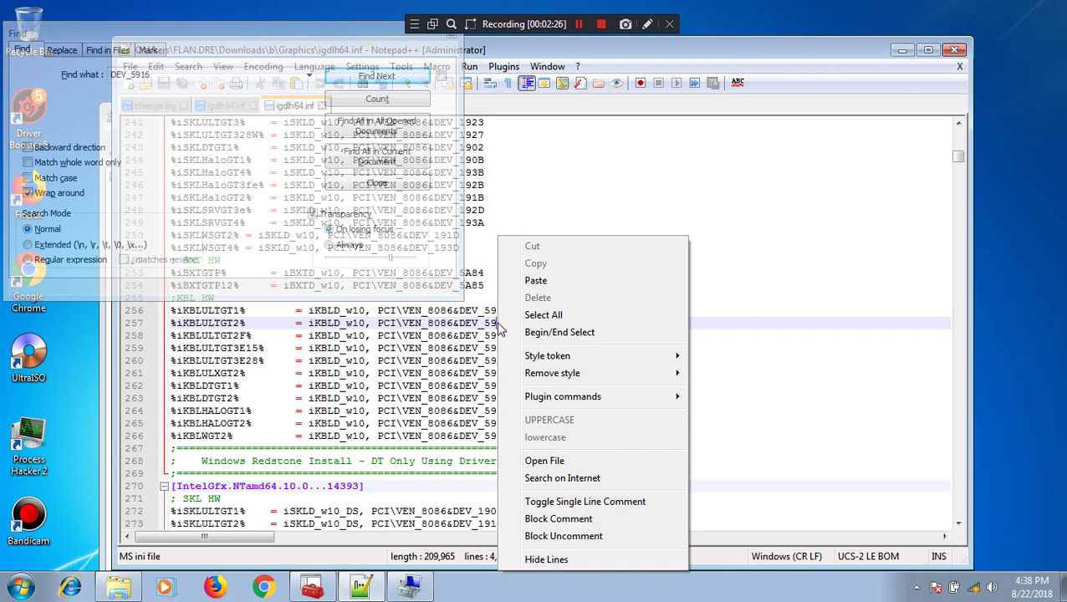
pyautogui.click(445, 250)
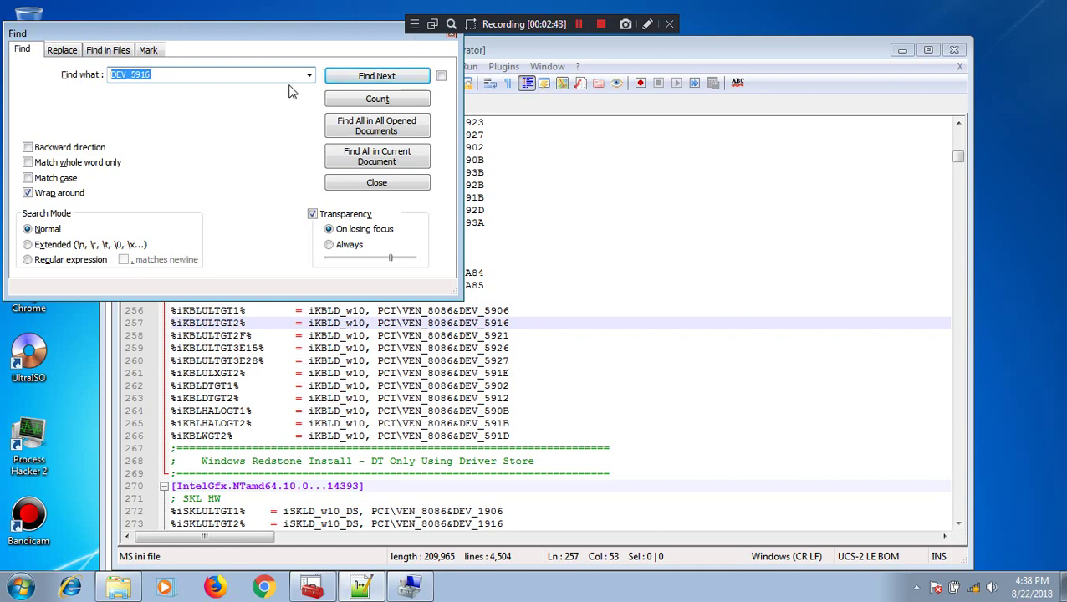
pyautogui.click(256, 74)
pyautogui.moveTo(227, 41); pyautogui.dragTo(742, 83)
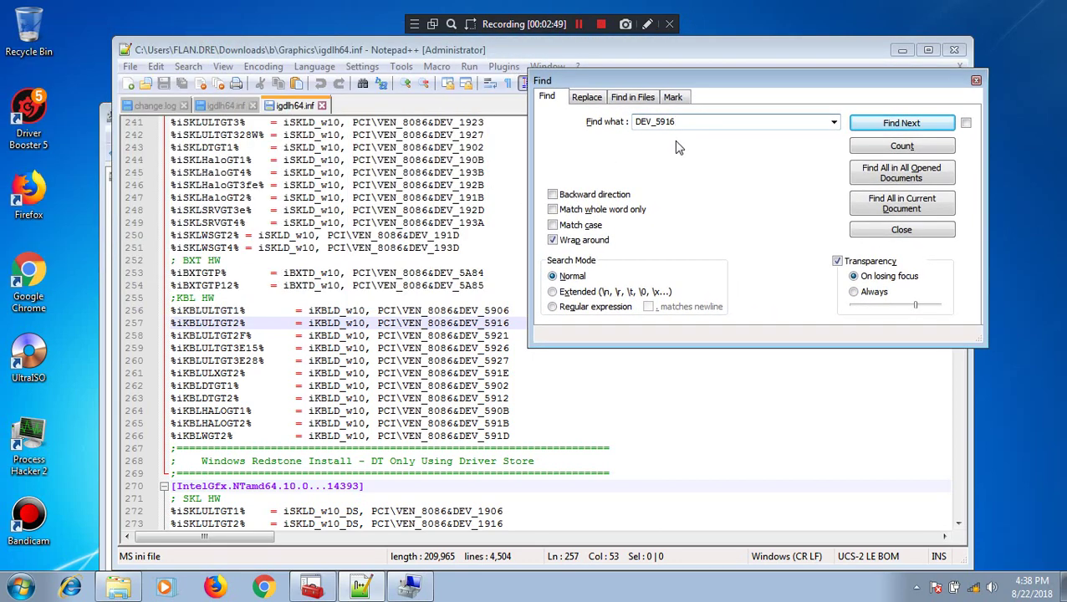
# - Replace all DEV_5916 with DEV_5917, changing 2 occurrences
pyautogui.click(587, 99)
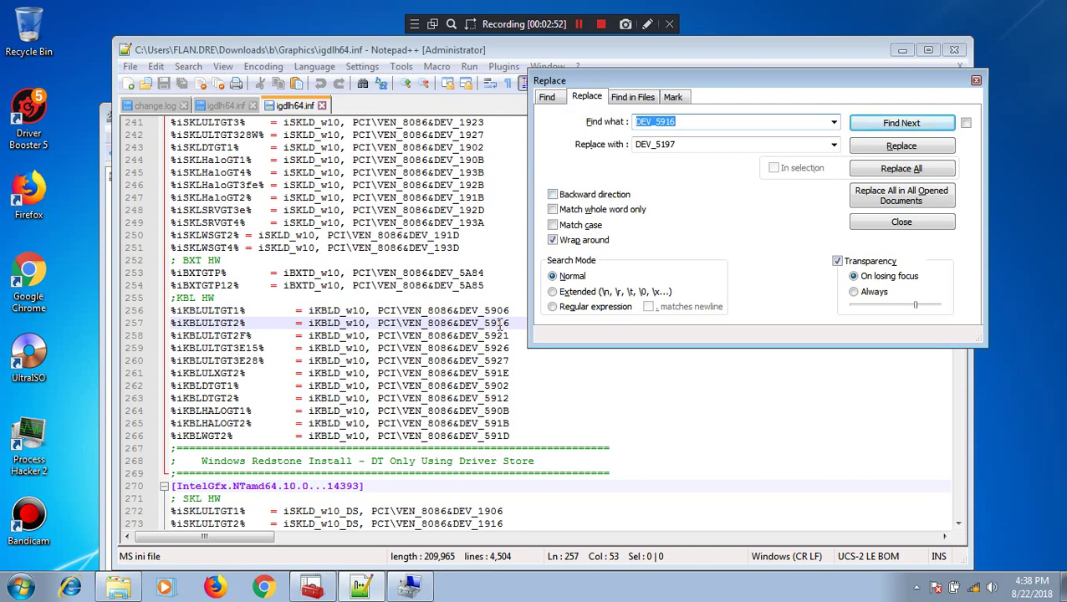
pyautogui.click(694, 122)
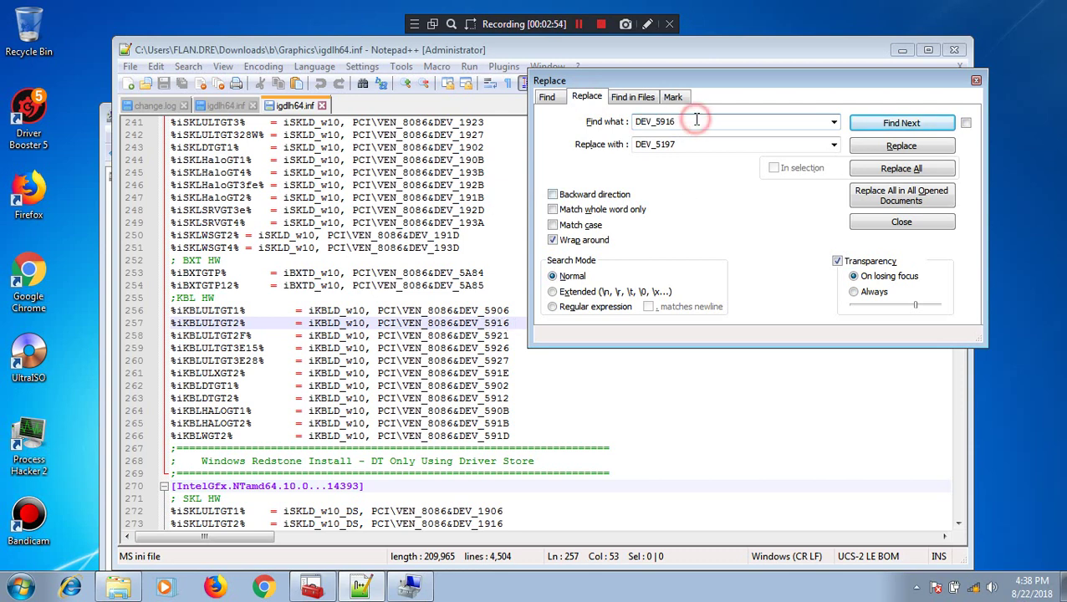
pyautogui.doubleClick(660, 144)
pyautogui.click(678, 142)
pyautogui.press('BackSpace')
pyautogui.press('BackSpace')
pyautogui.press('BackSpace')
pyautogui.write('917')
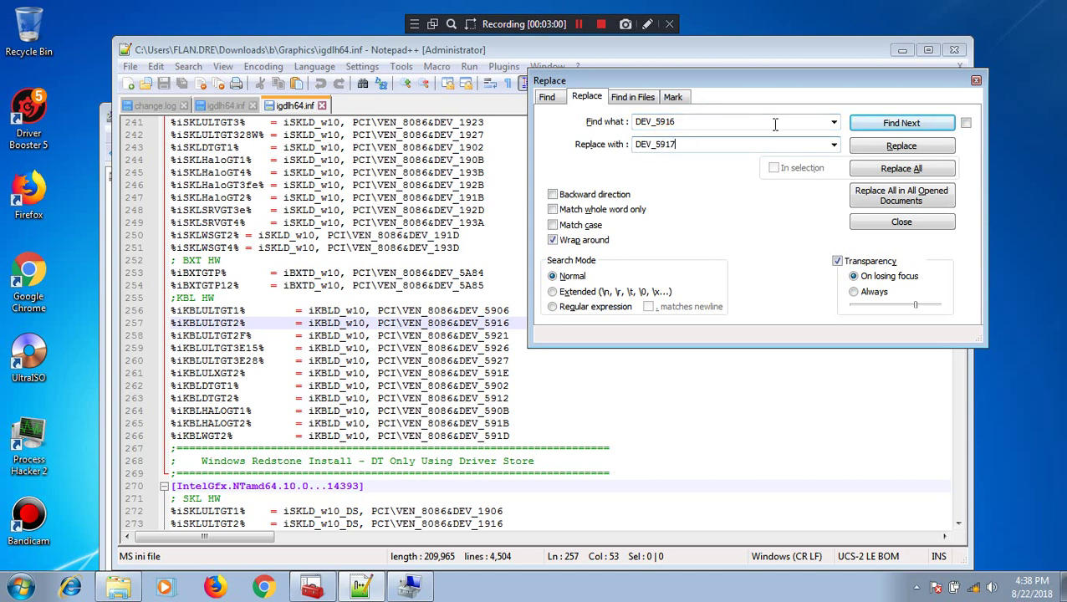
pyautogui.click(940, 170)
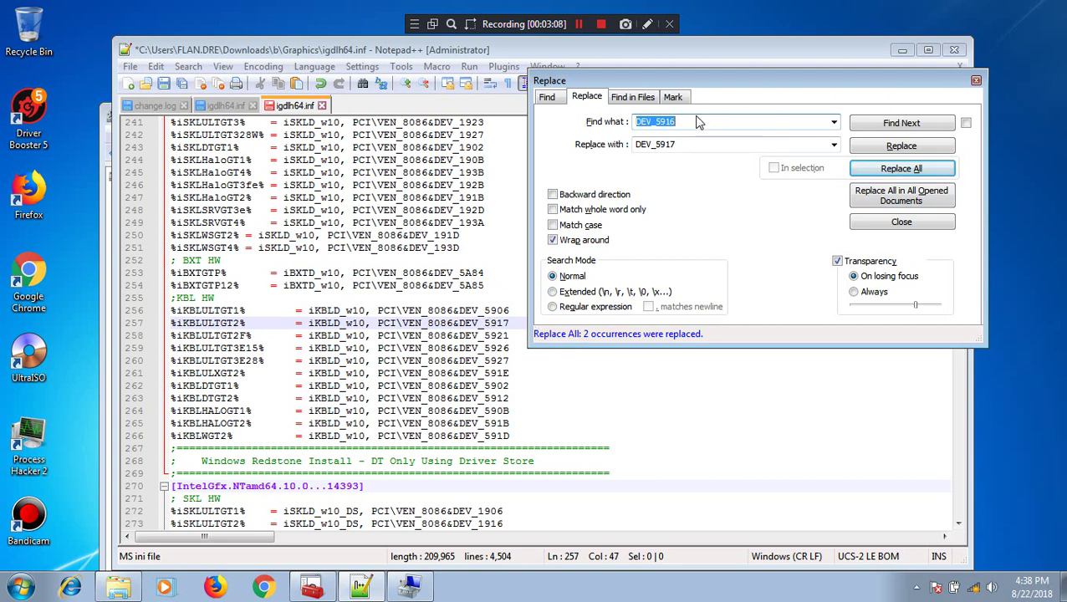
# - Select the DEV_5917 KBL entry on line 257
pyautogui.doubleClick(665, 145)
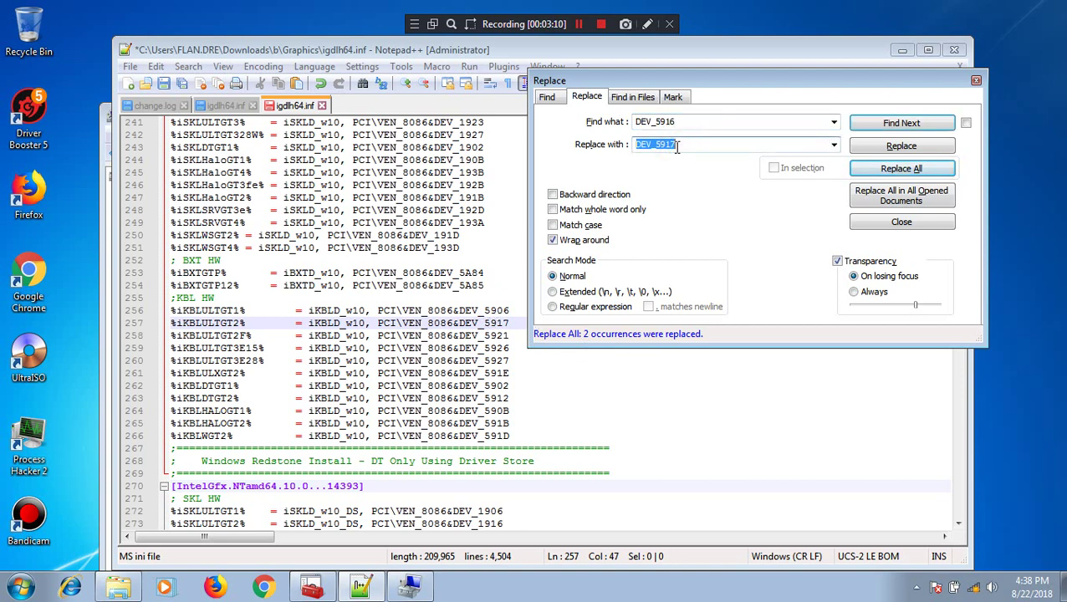
pyautogui.click(488, 311)
pyautogui.moveTo(513, 323); pyautogui.dragTo(171, 326)
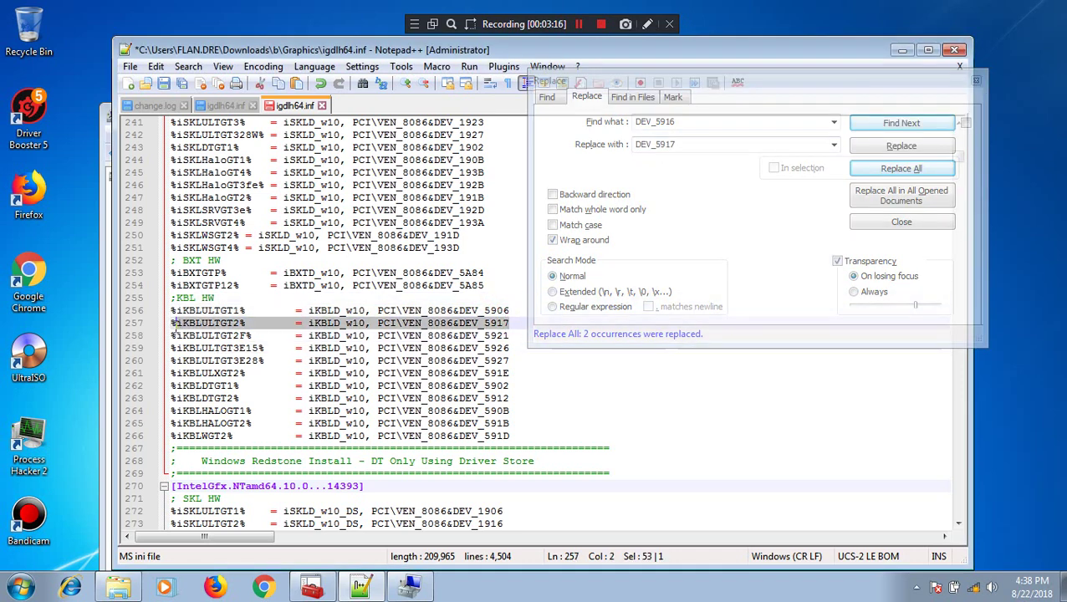
# - Copy the line 257 KBL GT2 entry to the clipboard
pyautogui.rightClick(171, 323)
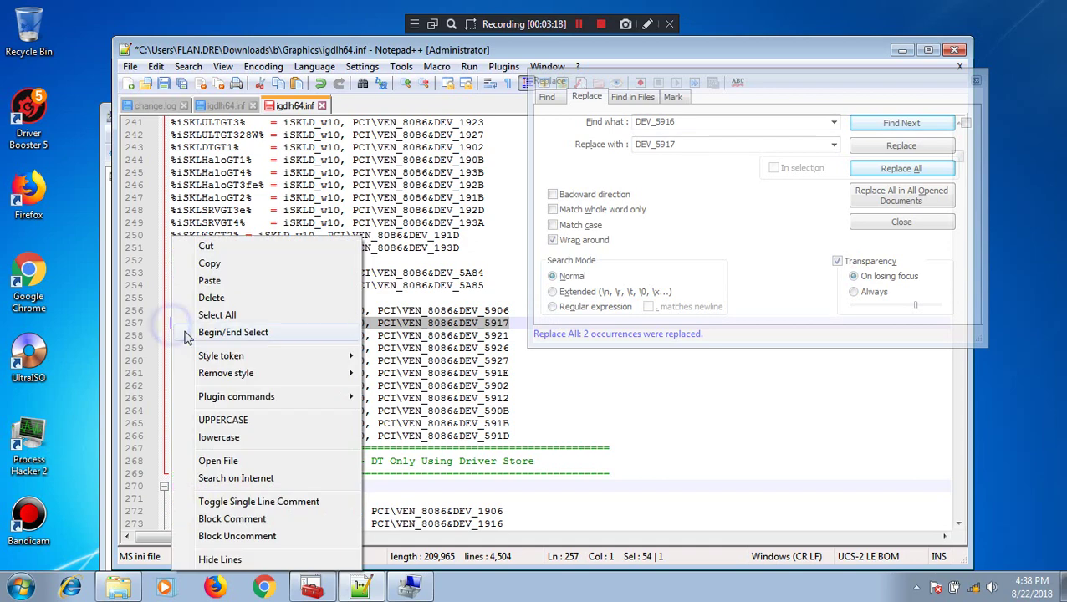
pyautogui.click(232, 265)
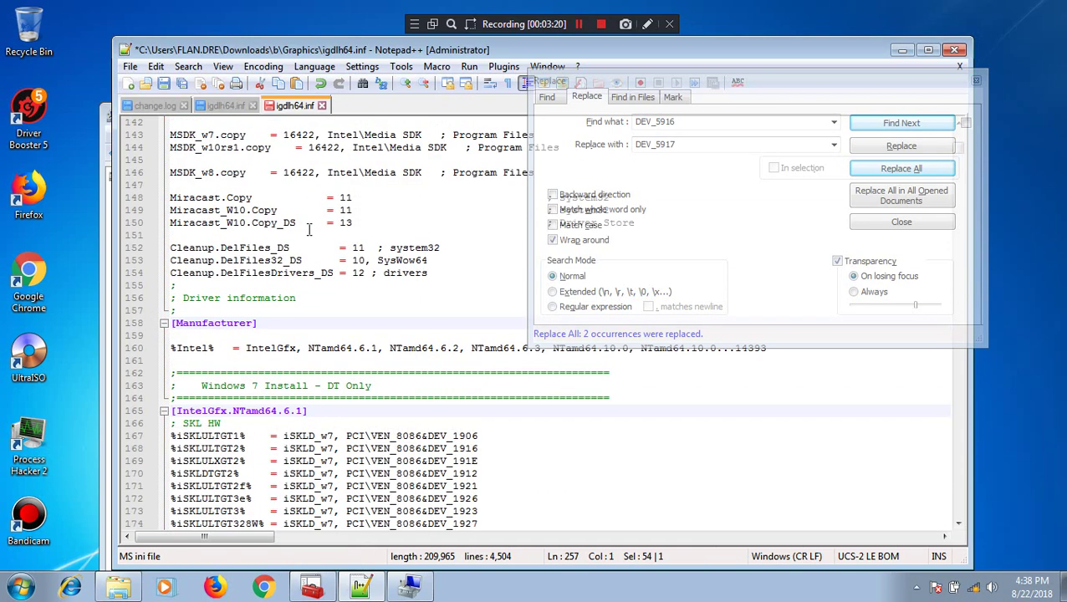
pyautogui.scroll(-9, 308, 230)
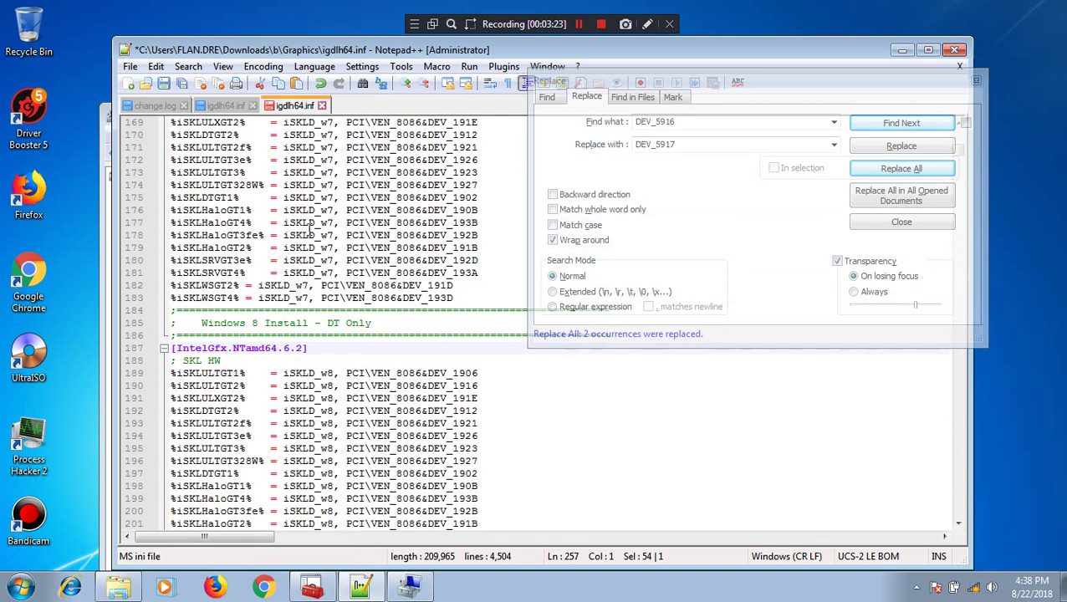
pyautogui.scroll(2, 336, 289)
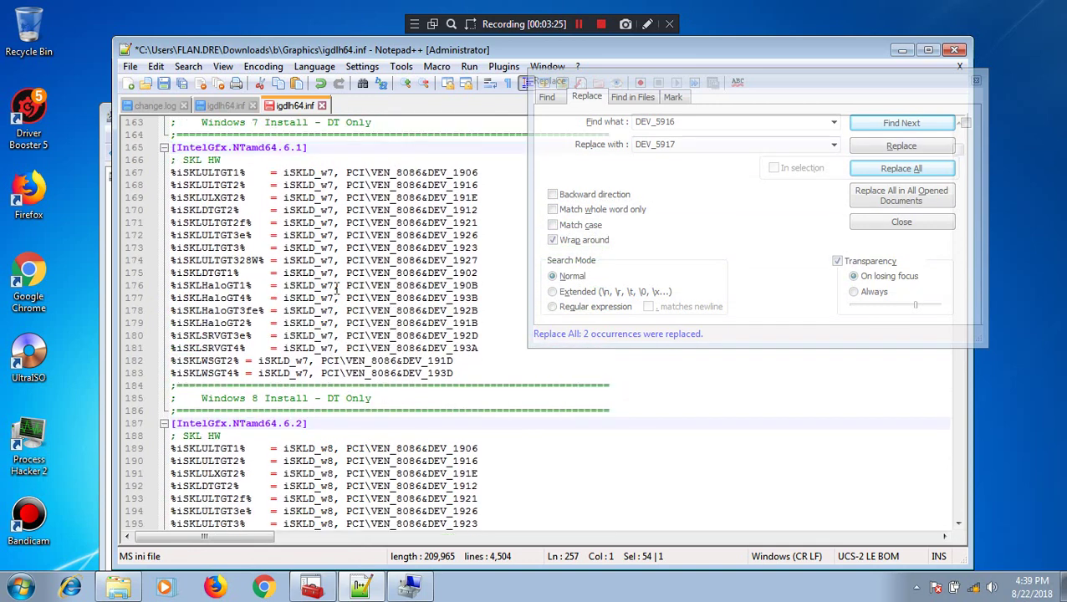
pyautogui.click(480, 348)
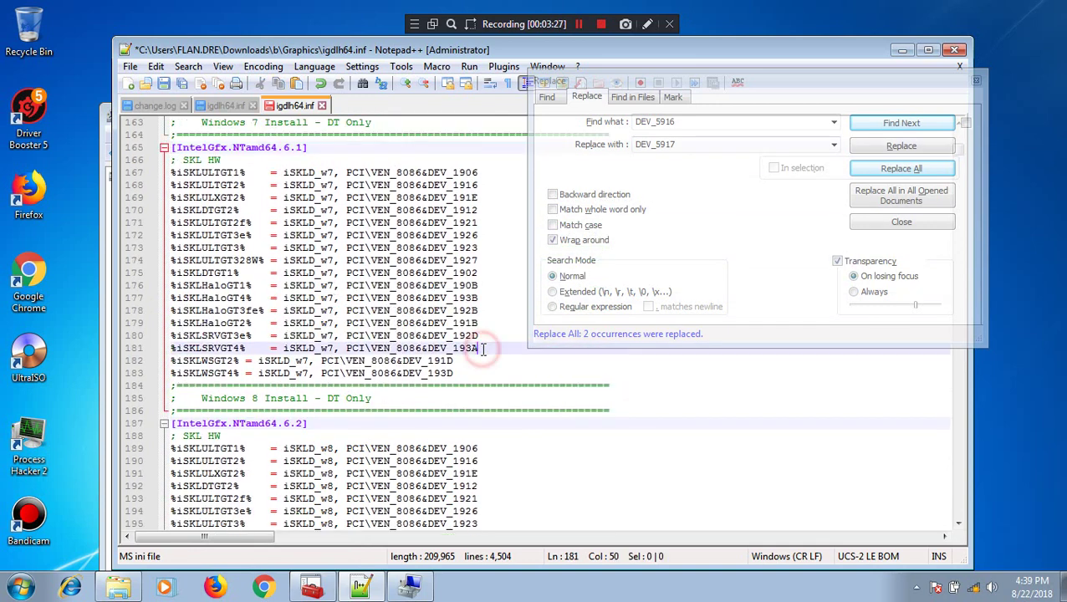
# - Replace all 12 remaining 5916 with 5917 and insert a blank line after line 181
pyautogui.moveTo(657, 121); pyautogui.dragTo(611, 124)
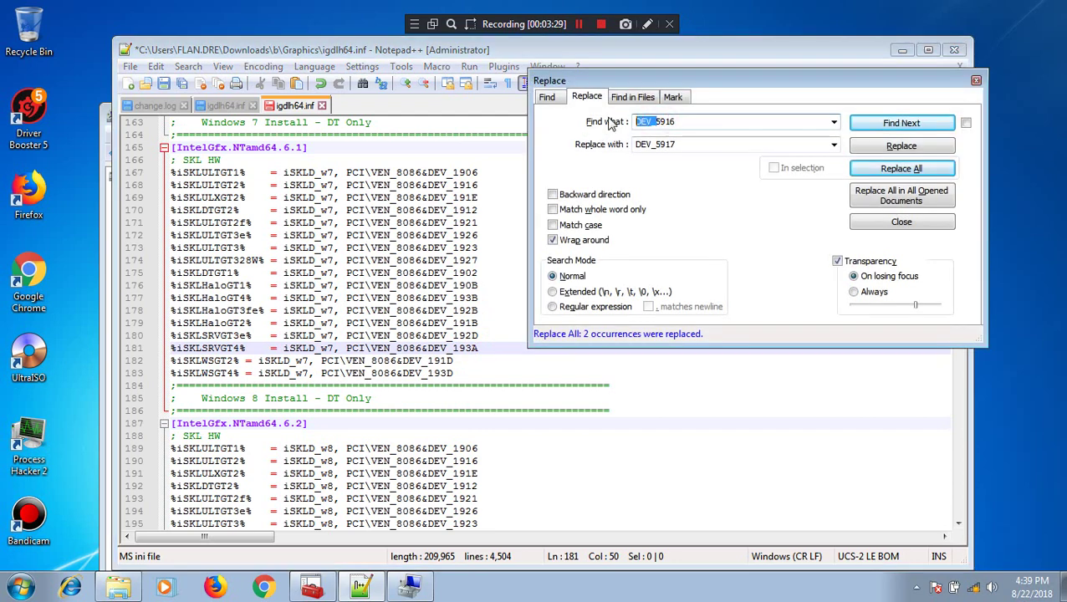
pyautogui.press('BackSpace')
pyautogui.moveTo(658, 143); pyautogui.dragTo(572, 141)
pyautogui.press('Right')
pyautogui.press('BackSpace')
pyautogui.press('BackSpace')
pyautogui.press('BackSpace')
pyautogui.press('BackSpace')
pyautogui.click(910, 169)
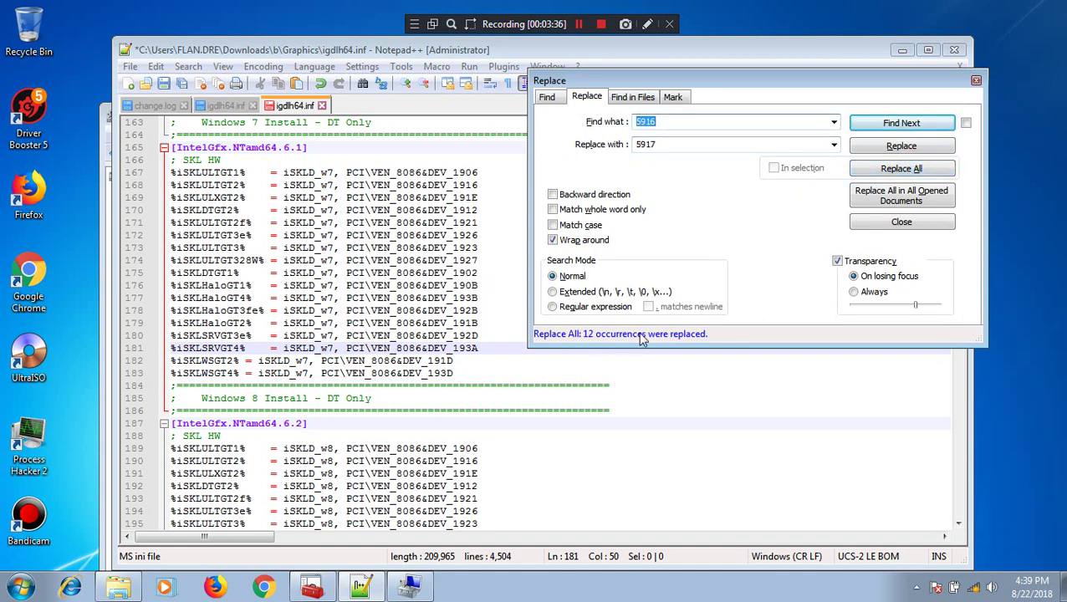
pyautogui.click(507, 350)
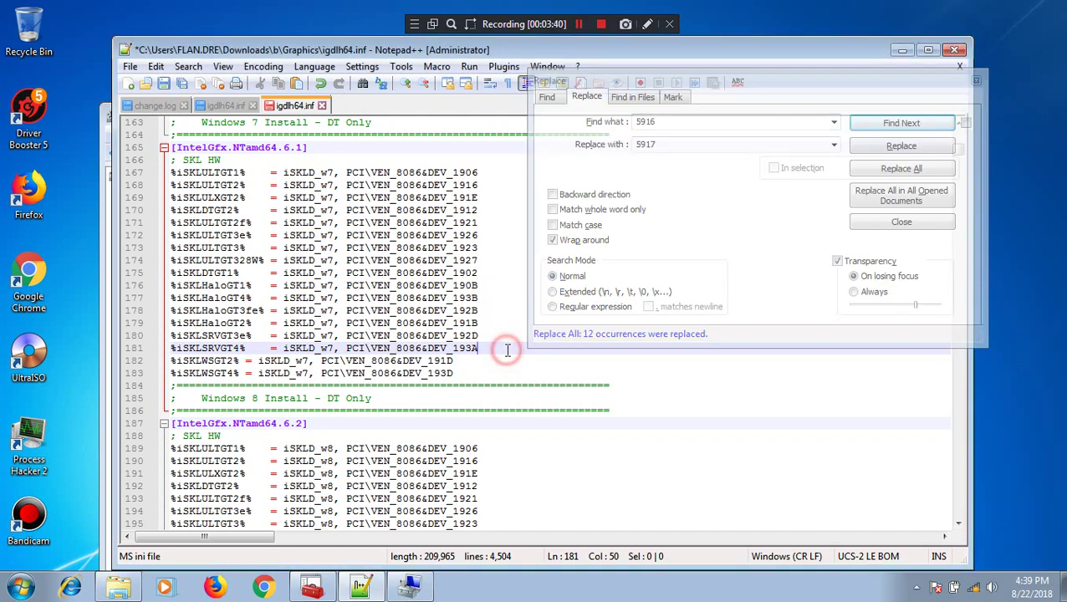
pyautogui.press('Return')
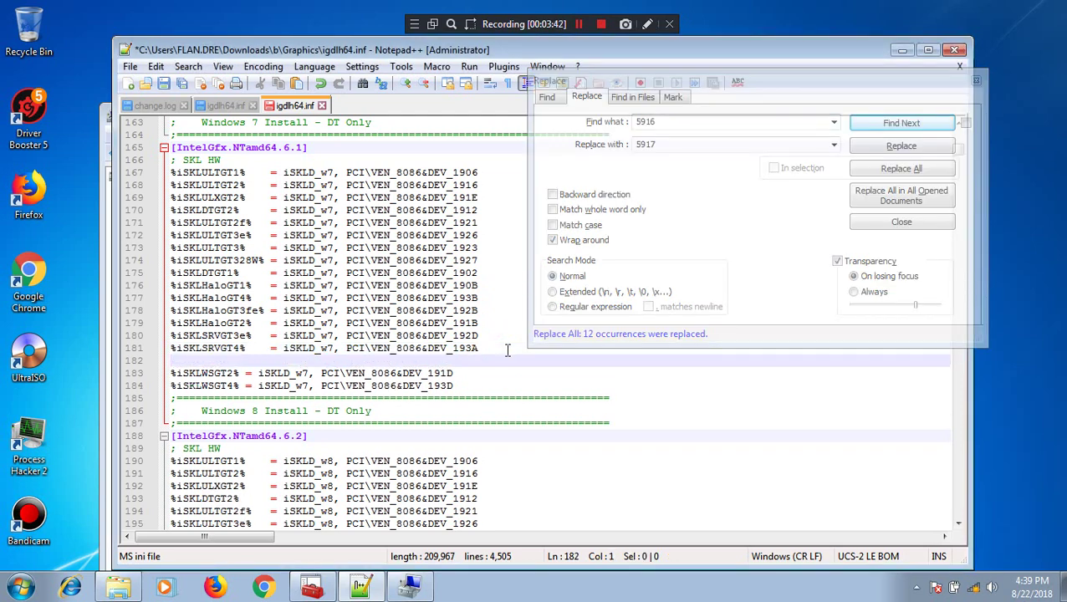
# - Paste the copied KBL GT2 entry into line 182 and tab-align its equals sign
pyautogui.hotkey('ctrl', 'v')
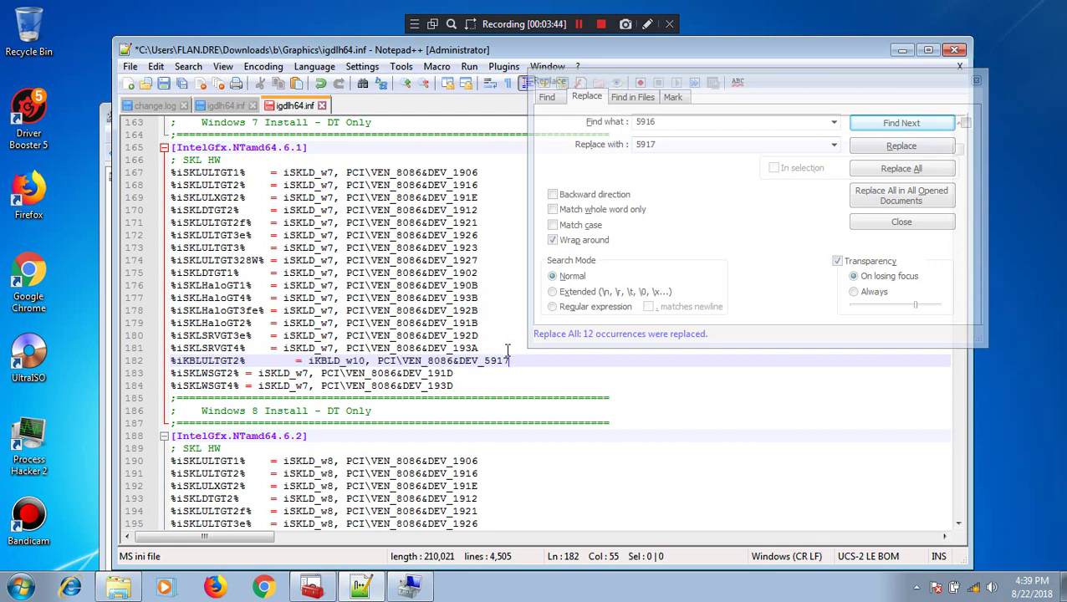
pyautogui.press('Left')
pyautogui.press('Left')
pyautogui.press('Left')
pyautogui.press('Left')
pyautogui.press('Left')
pyautogui.press('Left')
pyautogui.press('Left')
pyautogui.press('Left')
pyautogui.press('Left')
pyautogui.press('Left')
pyautogui.press('Left')
pyautogui.press('Left')
pyautogui.press('Left')
pyautogui.press('Left')
pyautogui.press('Left')
pyautogui.press('Left')
pyautogui.press('Left')
pyautogui.press('Left')
pyautogui.press('Left')
pyautogui.press('Left')
pyautogui.press('BackSpace')
pyautogui.press('BackSpace')
pyautogui.press('BackSpace')
pyautogui.press('BackSpace')
pyautogui.press('BackSpace')
pyautogui.press('BackSpace')
pyautogui.press('BackSpace')
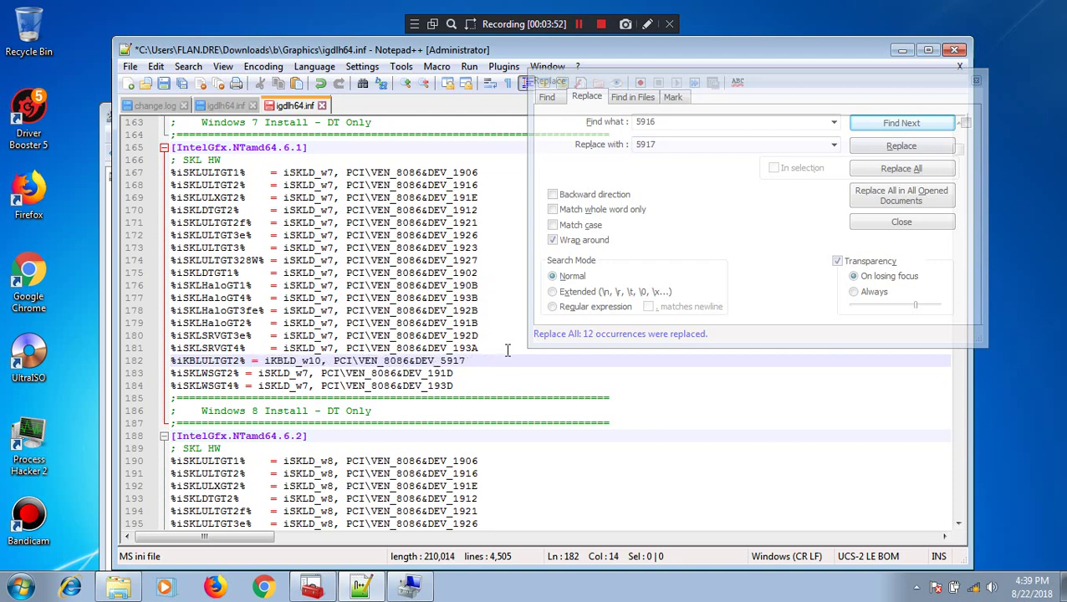
pyautogui.press('BackSpace')
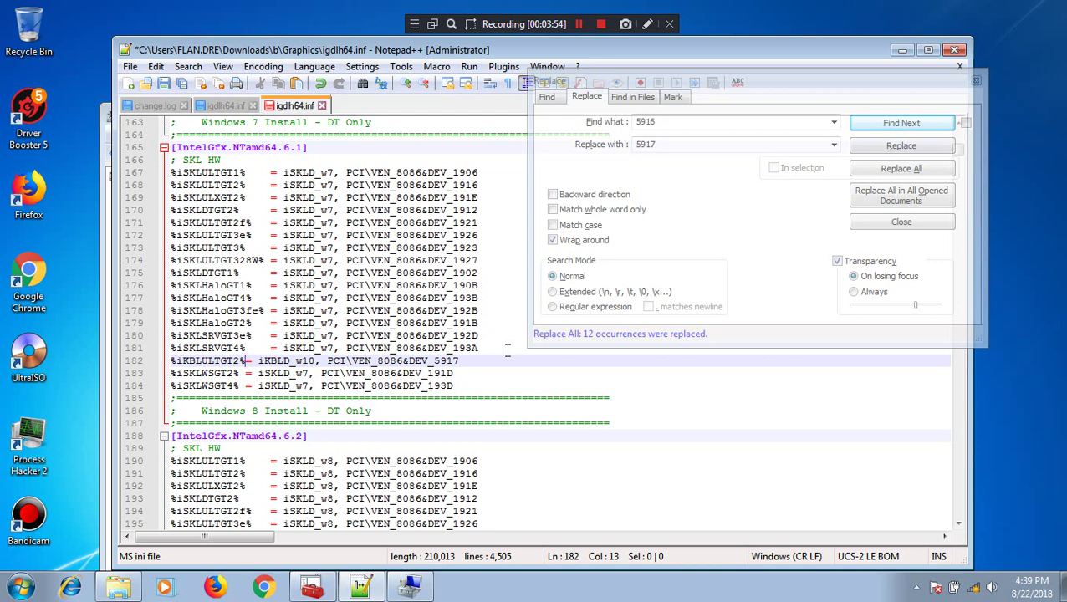
pyautogui.press('Tab')
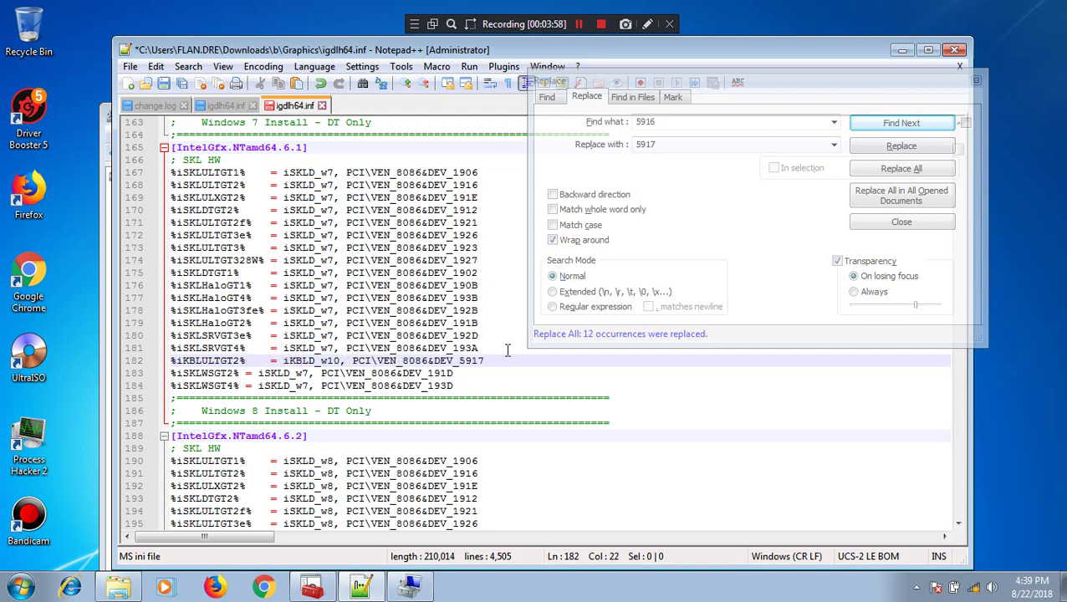
# - Change iKBLD_w10 to iSKLD_w7 on line 182 and save igdlh64.inf
pyautogui.press('BackSpace')
pyautogui.press('BackSpace')
pyautogui.press('BackSpace')
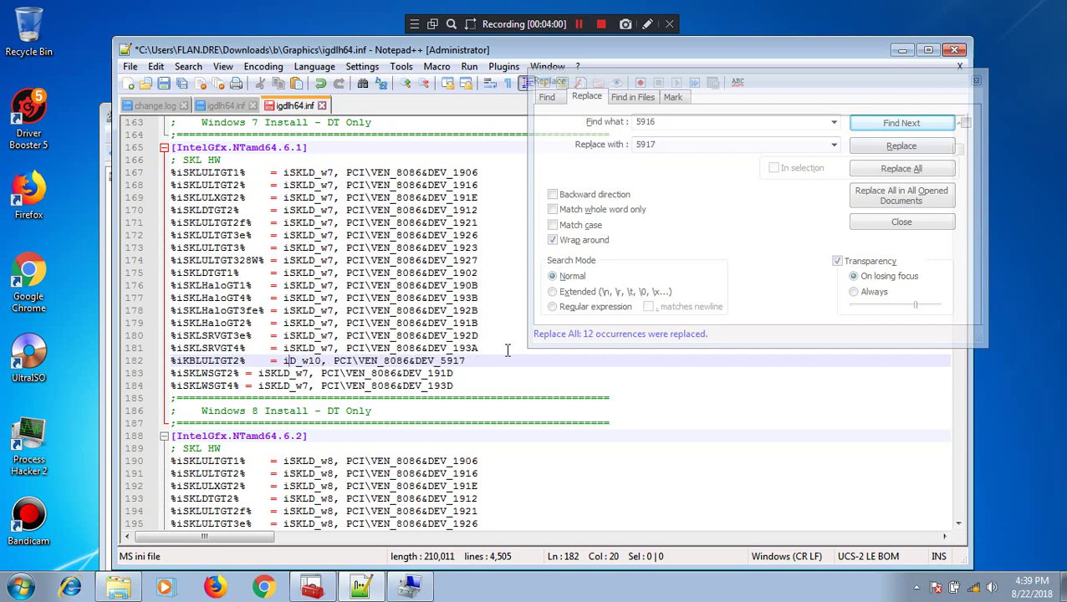
pyautogui.write('SKL')
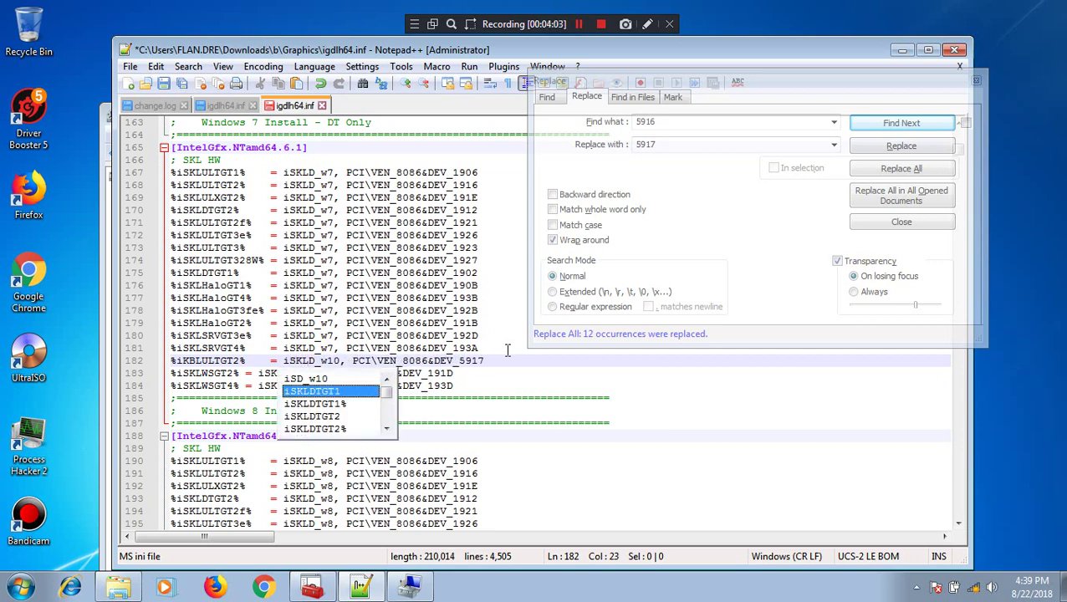
pyautogui.press('Right')
pyautogui.press('Right')
pyautogui.press('Right')
pyautogui.press('Right')
pyautogui.press('Right')
pyautogui.press('BackSpace')
pyautogui.press('BackSpace')
pyautogui.write('7')
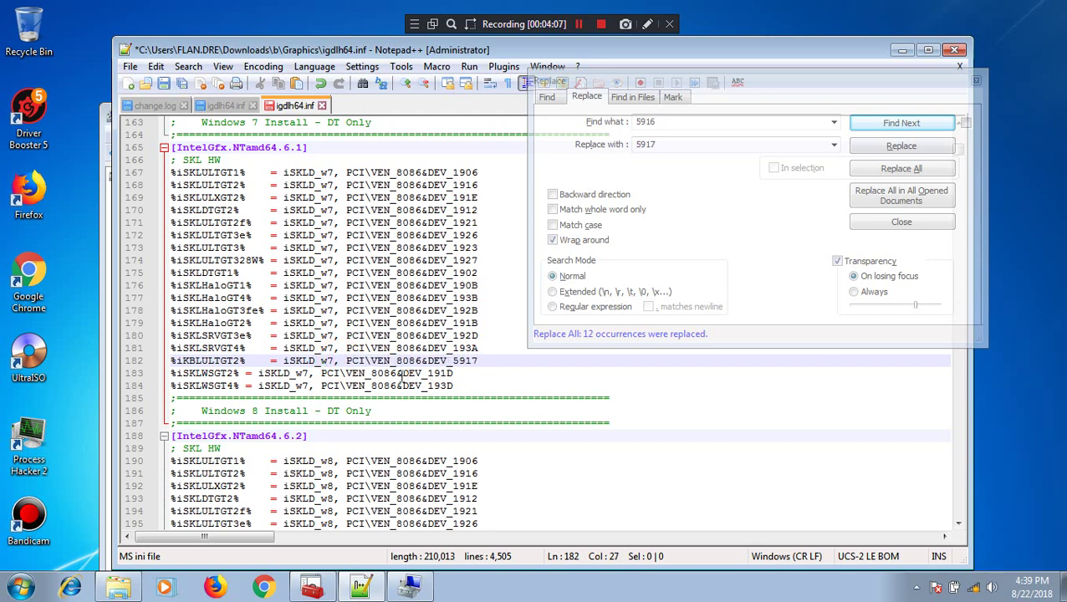
pyautogui.click(479, 359)
pyautogui.click(473, 361)
pyautogui.hotkey('ctrl', 's')
pyautogui.scroll(-20, 510, 346)
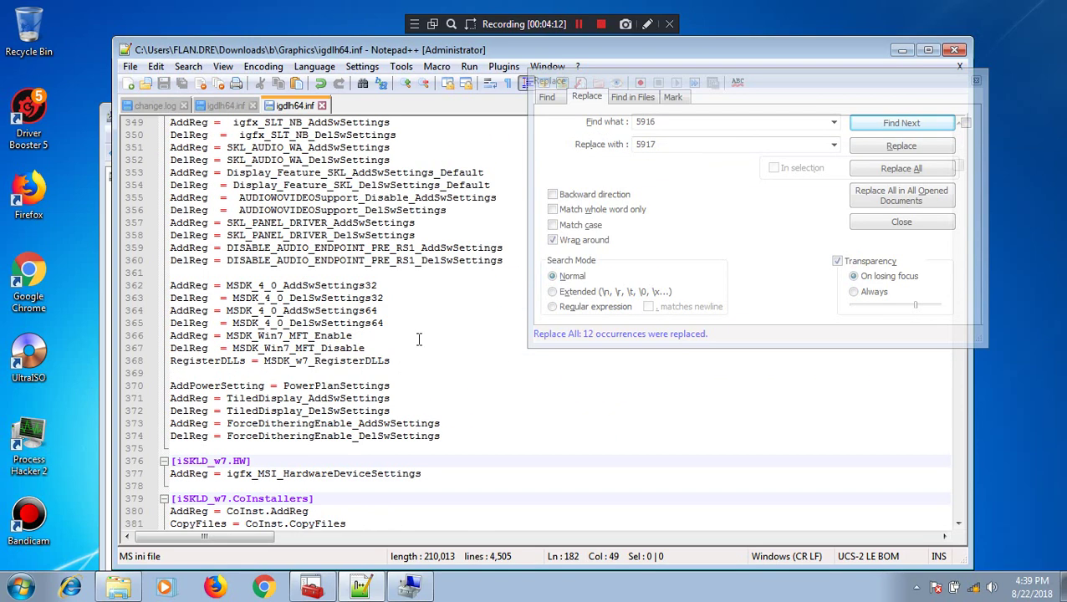
# - Close Notepad++ and the adapter Properties dialog, then go to Downloads
pyautogui.click(956, 49)
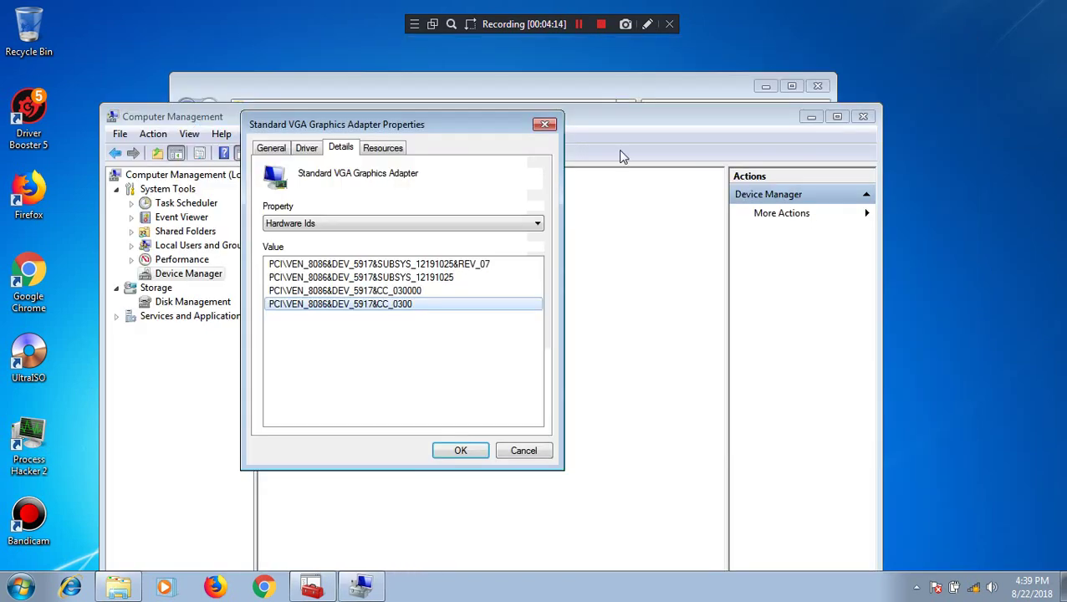
pyautogui.click(552, 127)
pyautogui.click(514, 78)
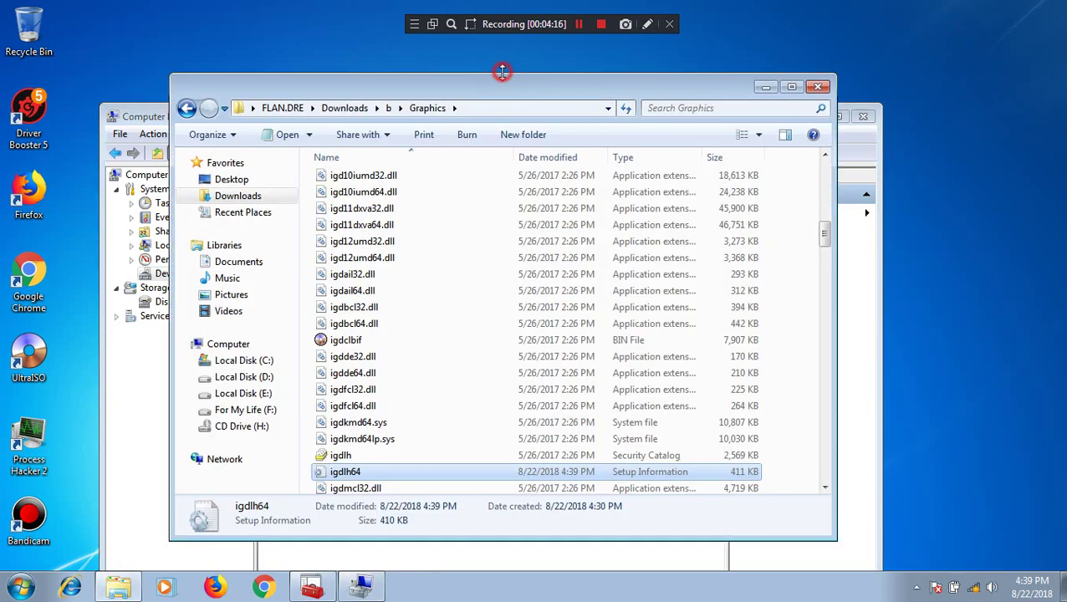
pyautogui.click(370, 117)
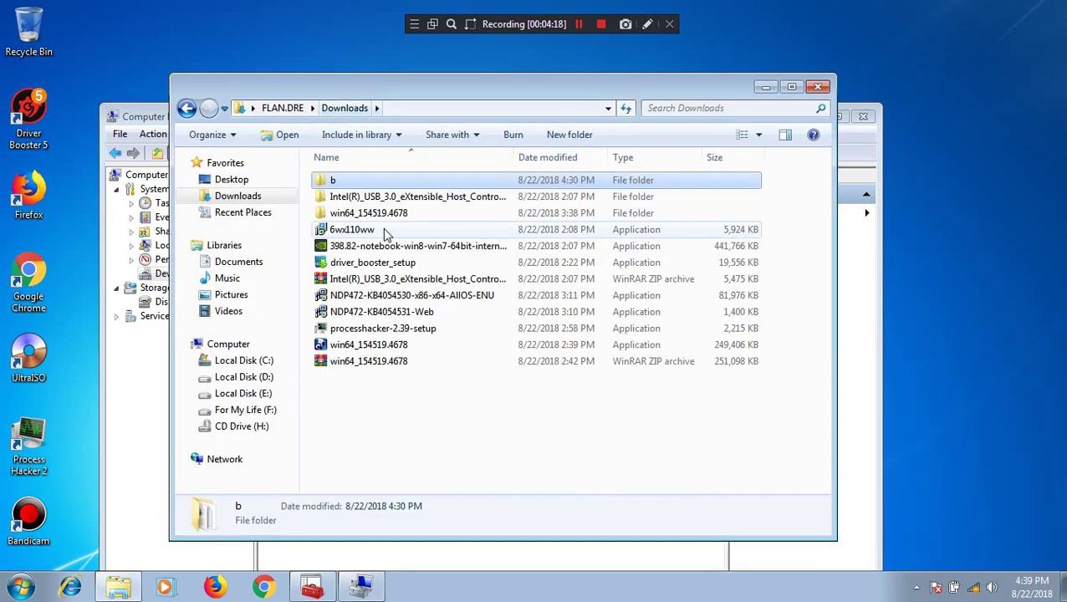
pyautogui.click(378, 214)
# - Extract win64_154519.4678.zip into a new ori folder in Downloads, then view Computer
pyautogui.rightClick(400, 366)
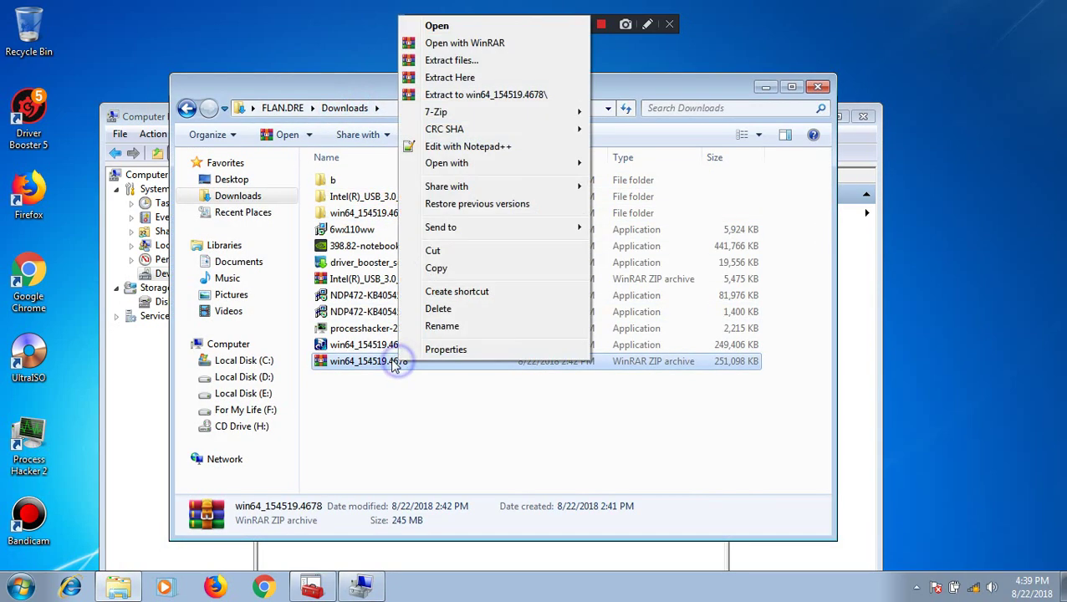
pyautogui.click(498, 61)
pyautogui.moveTo(552, 173); pyautogui.dragTo(471, 176)
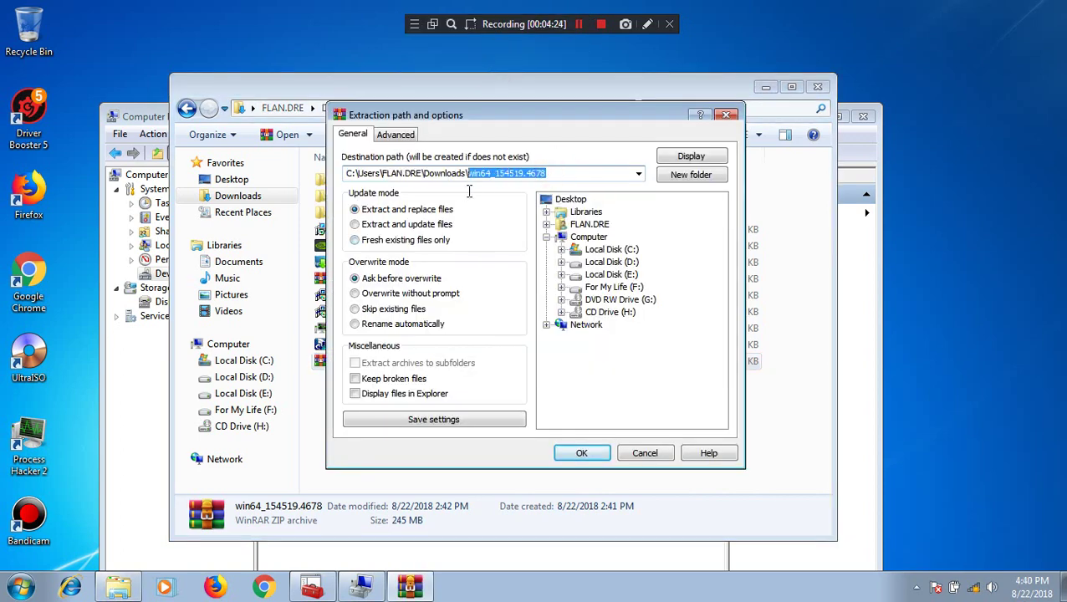
pyautogui.write('pe')
pyautogui.click(578, 456)
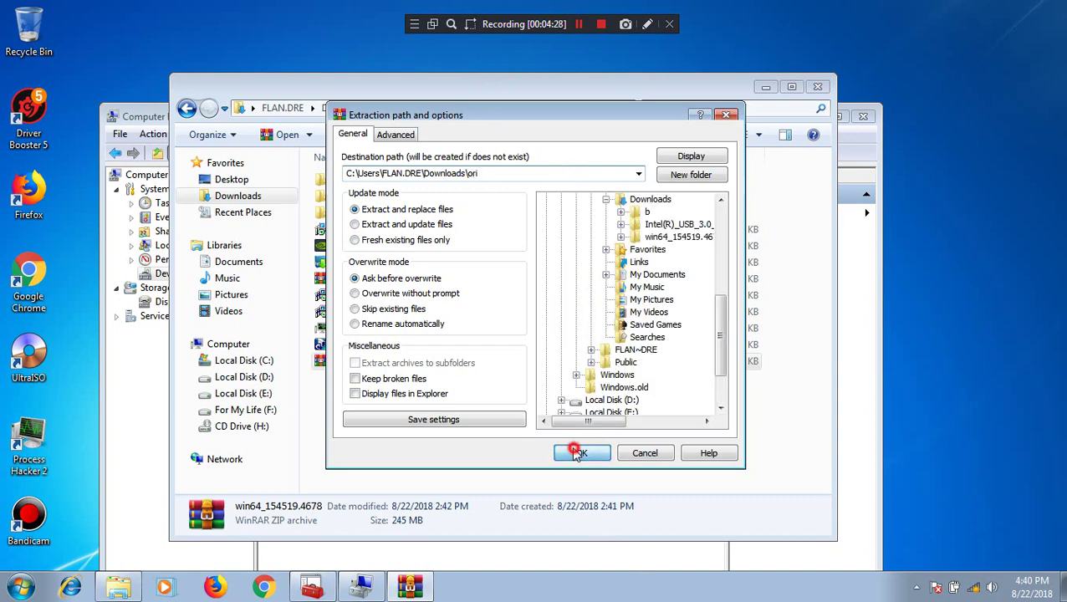
pyautogui.click(231, 348)
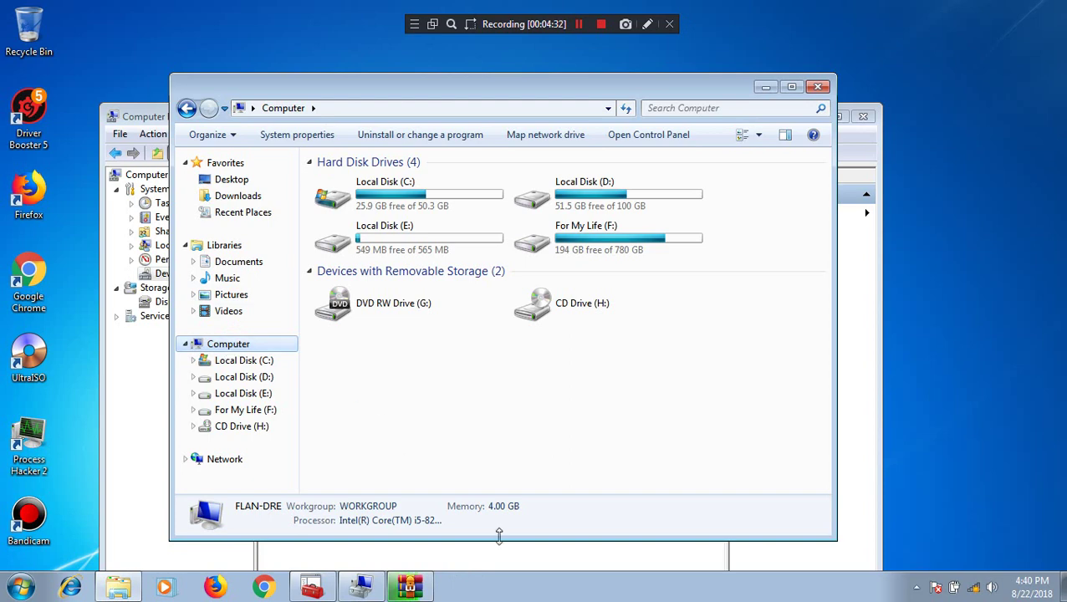
pyautogui.rightClick(286, 341)
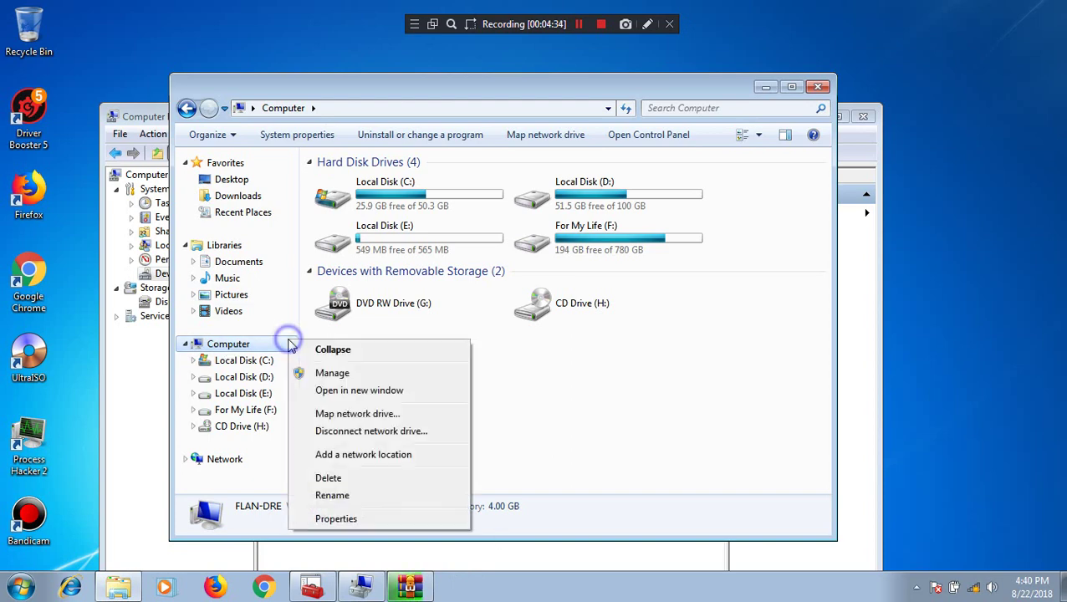
pyautogui.click(364, 519)
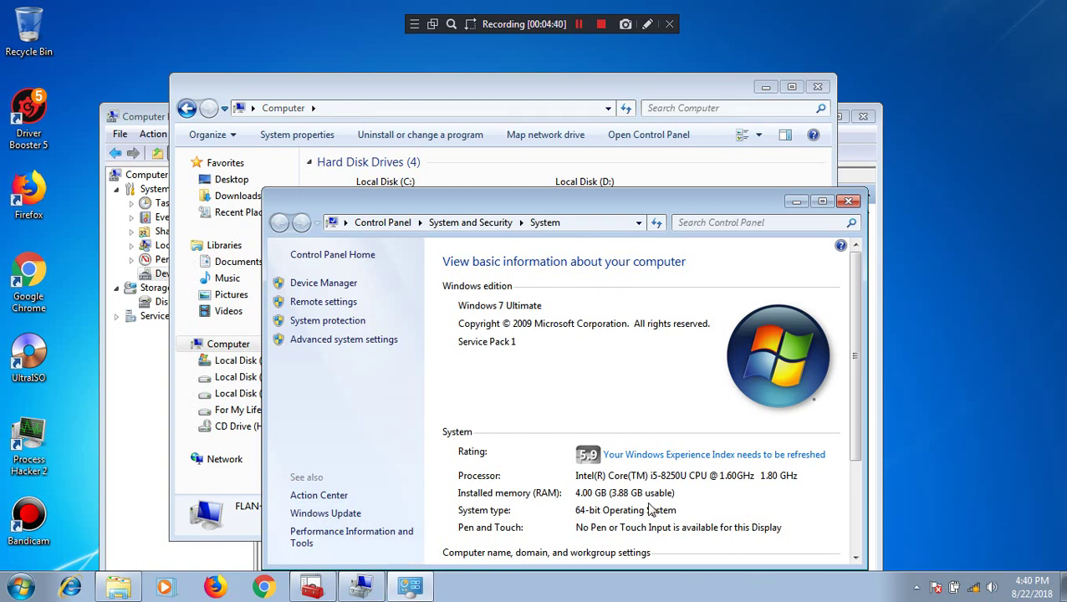
pyautogui.click(584, 476)
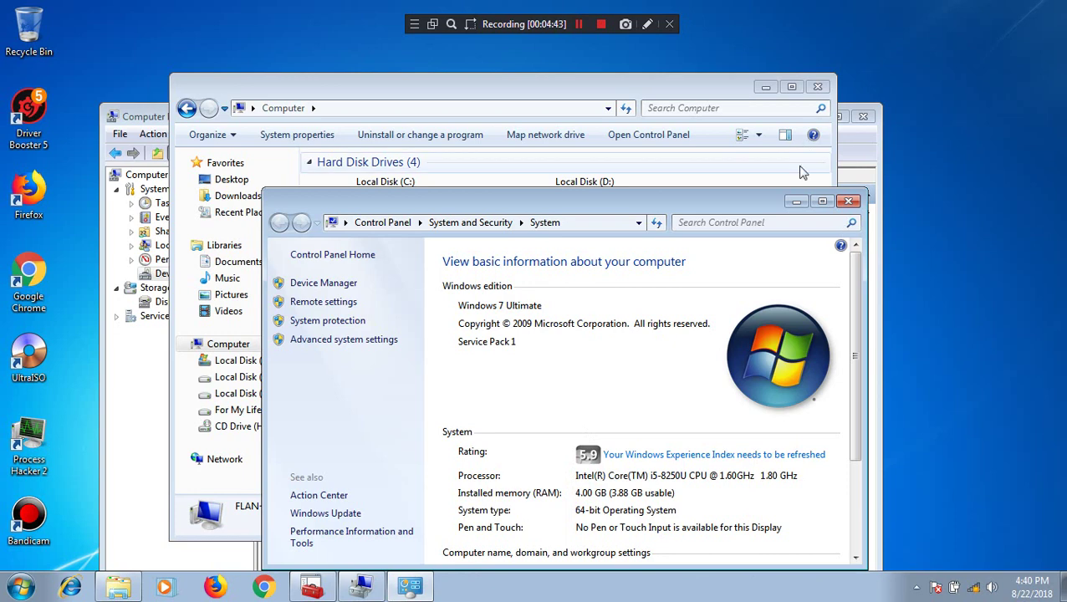
pyautogui.click(797, 202)
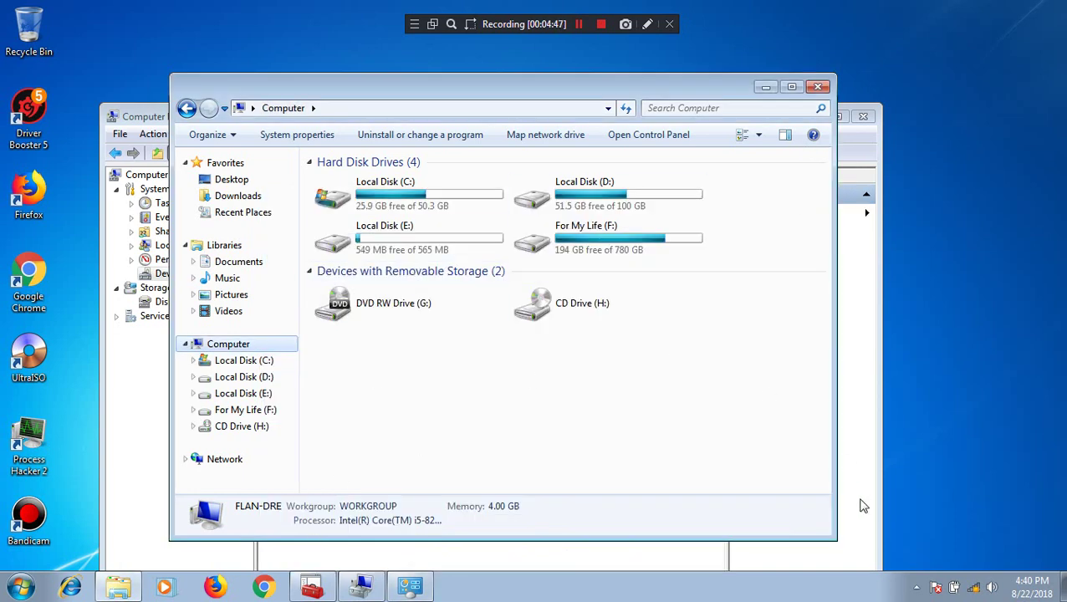
pyautogui.moveTo(543, 87); pyautogui.dragTo(621, 64)
# - Run Setup from the ori folder and dismiss its minimum-requirements error
pyautogui.click(317, 174)
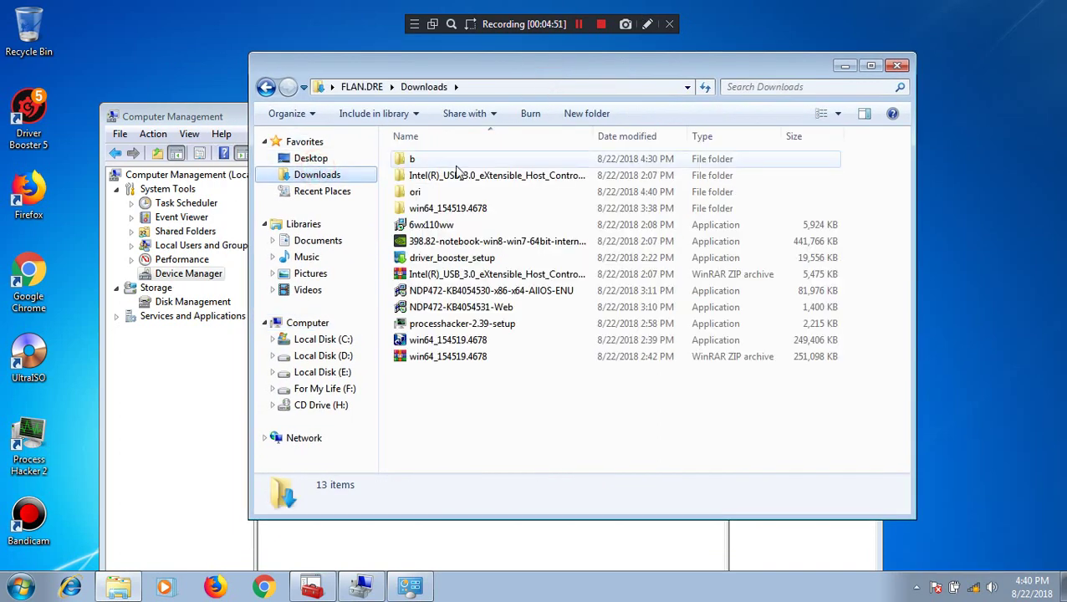
pyautogui.doubleClick(450, 191)
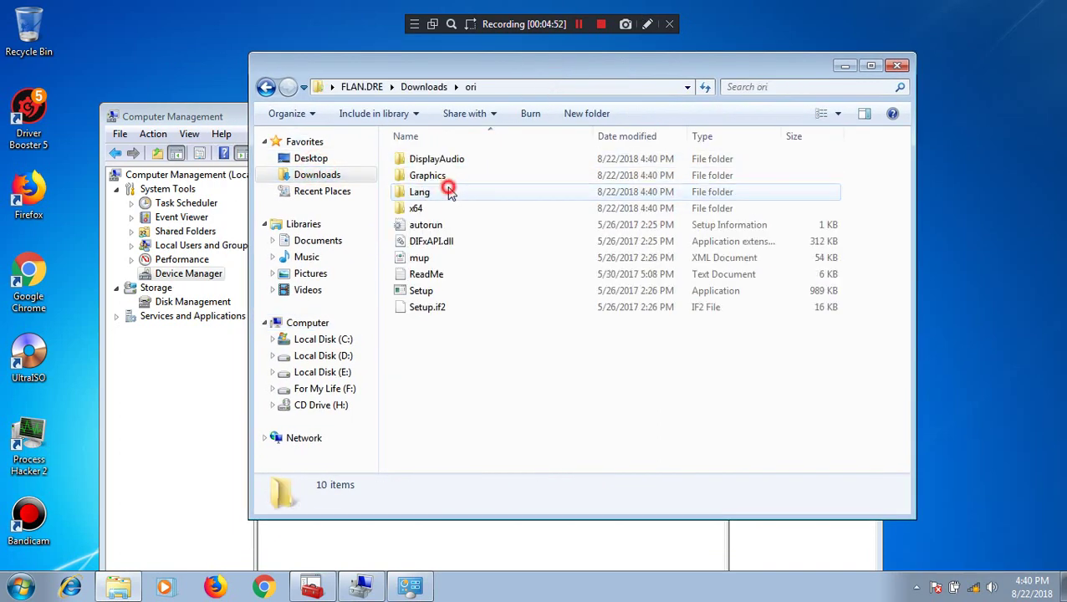
pyautogui.click(474, 295)
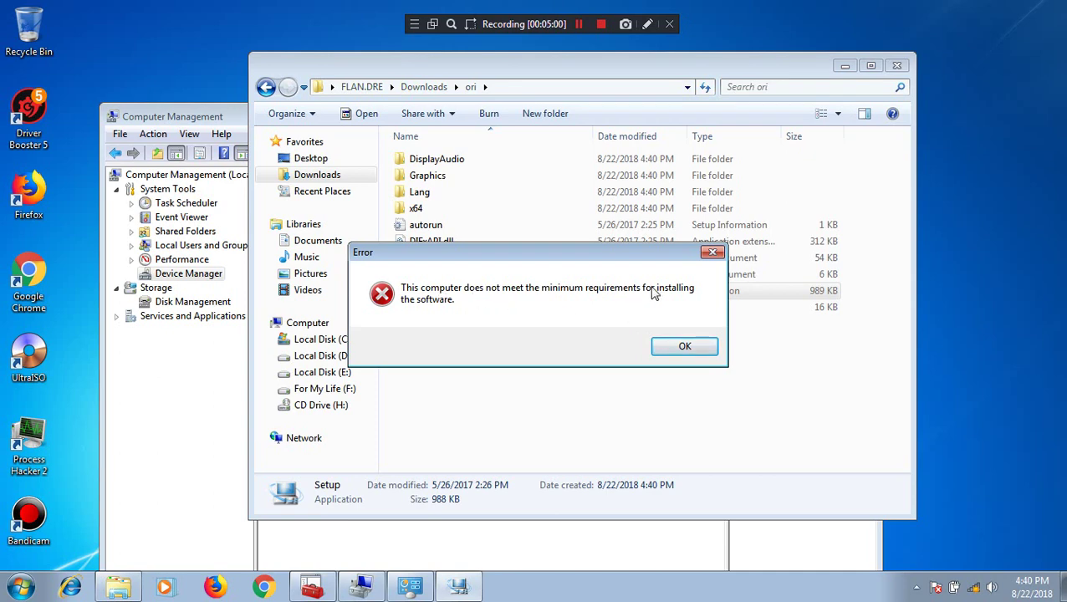
pyautogui.click(697, 348)
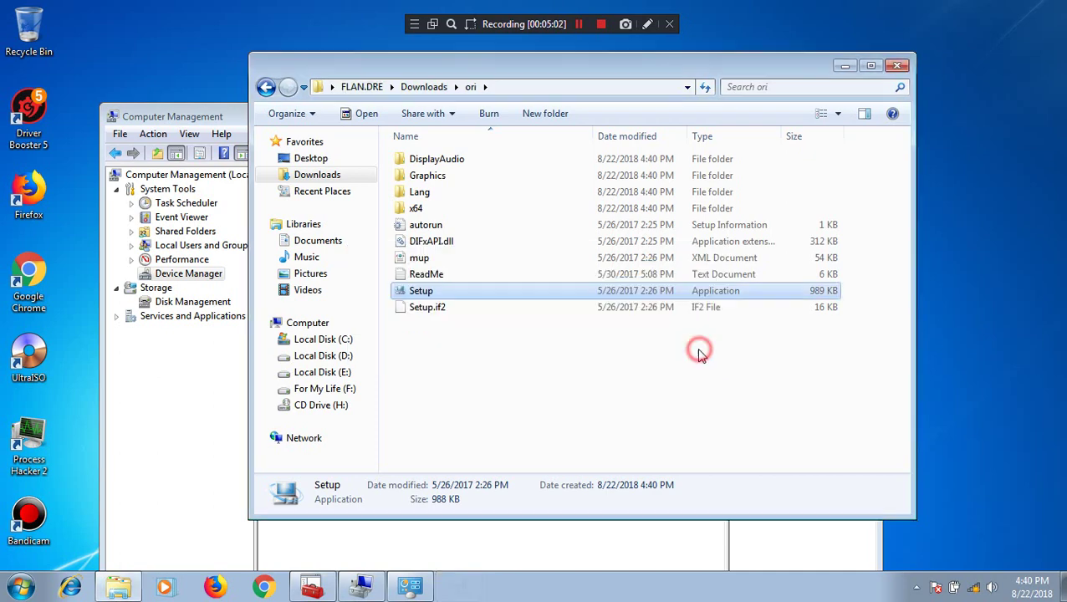
pyautogui.click(620, 328)
# - Launch the modified driver's Setup from the b folder
pyautogui.click(440, 92)
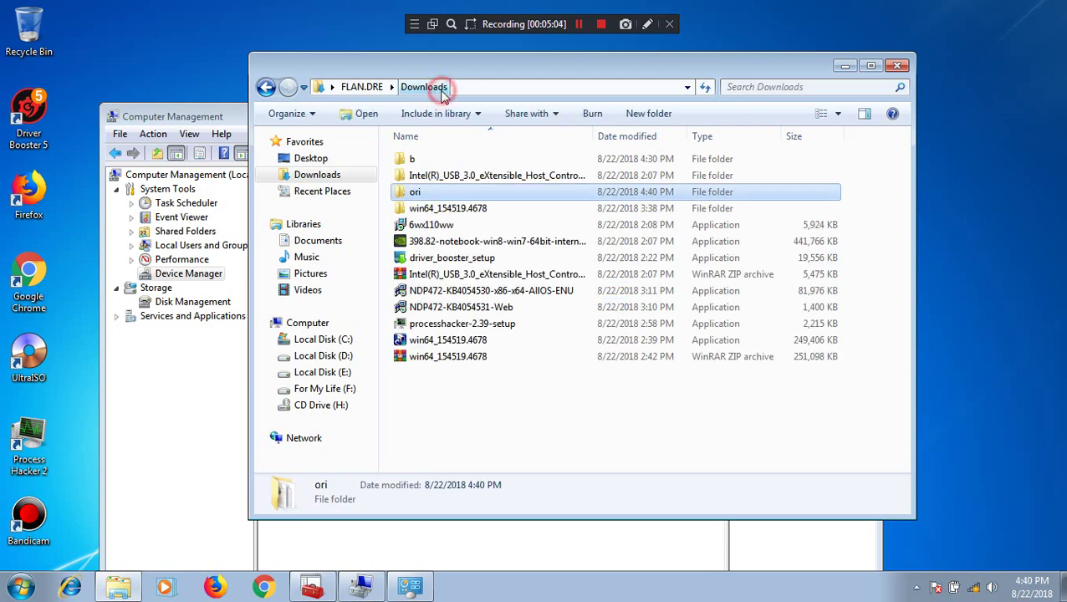
pyautogui.doubleClick(469, 158)
pyautogui.click(472, 159)
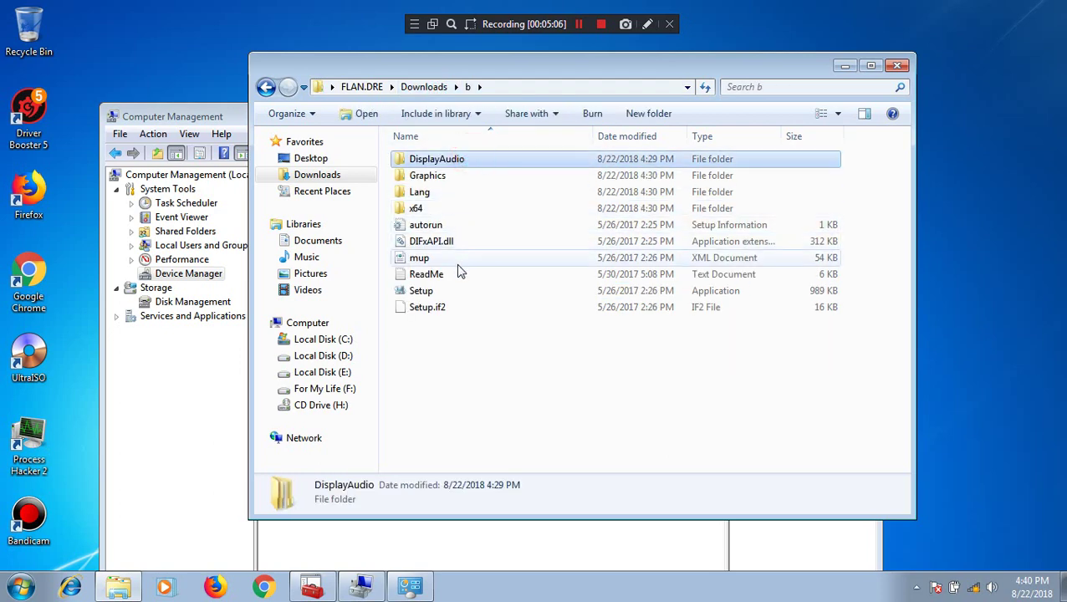
pyautogui.doubleClick(465, 291)
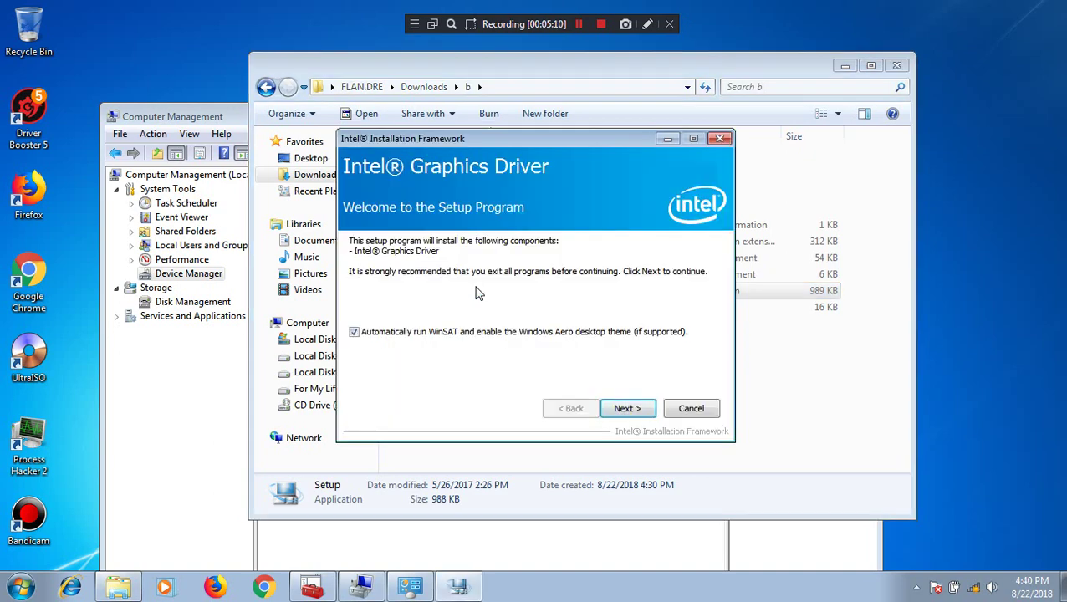
# - Install the Intel HD Graphics 620 driver, accepting the license and allowing the unsigned driver
pyautogui.click(632, 408)
pyautogui.click(631, 408)
pyautogui.click(632, 408)
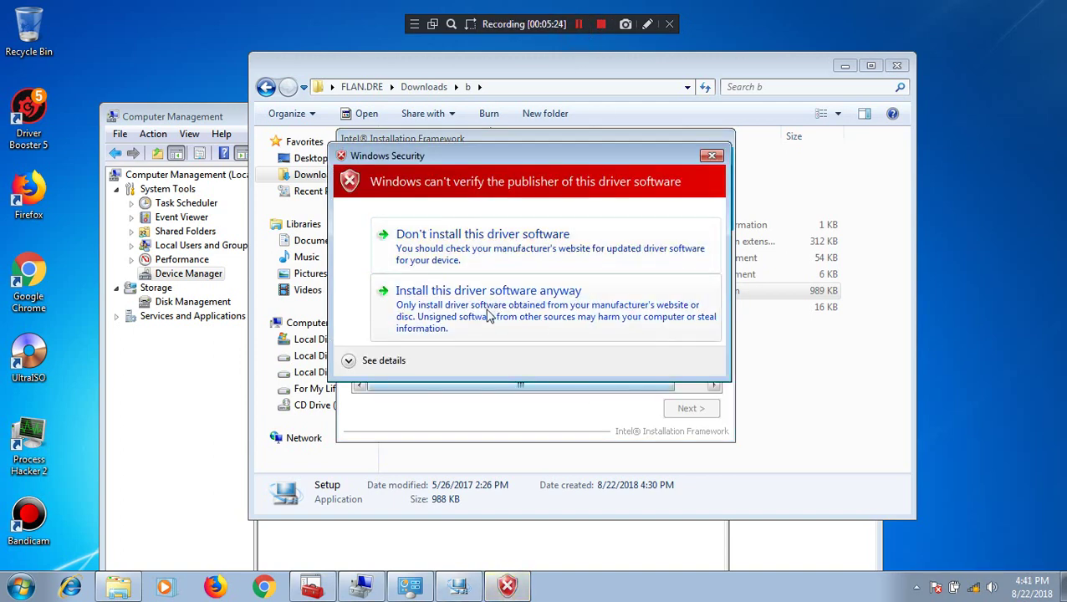
pyautogui.click(559, 314)
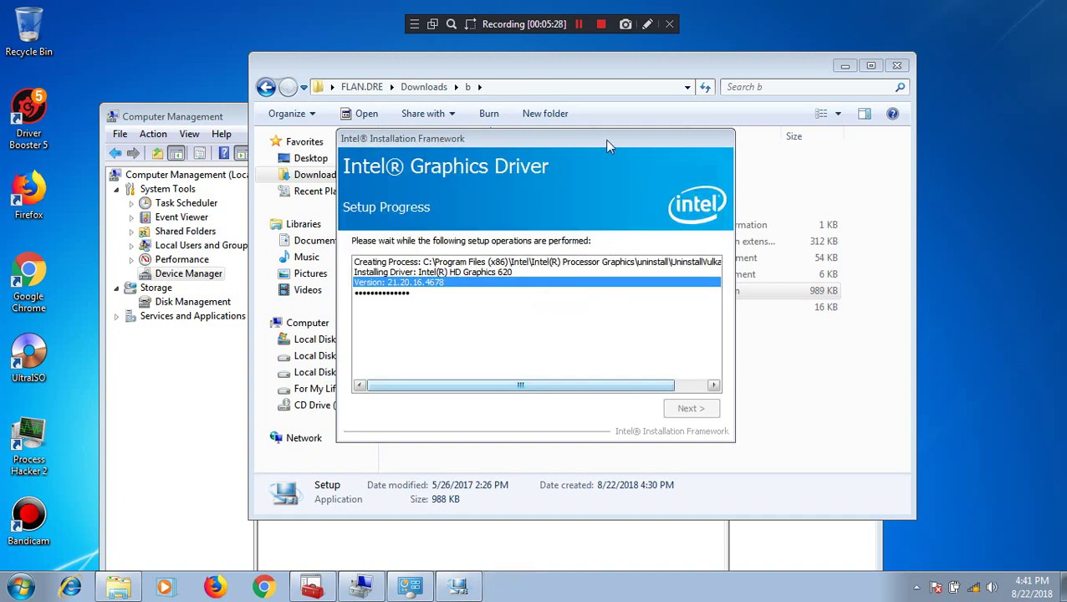
pyautogui.click(579, 24)
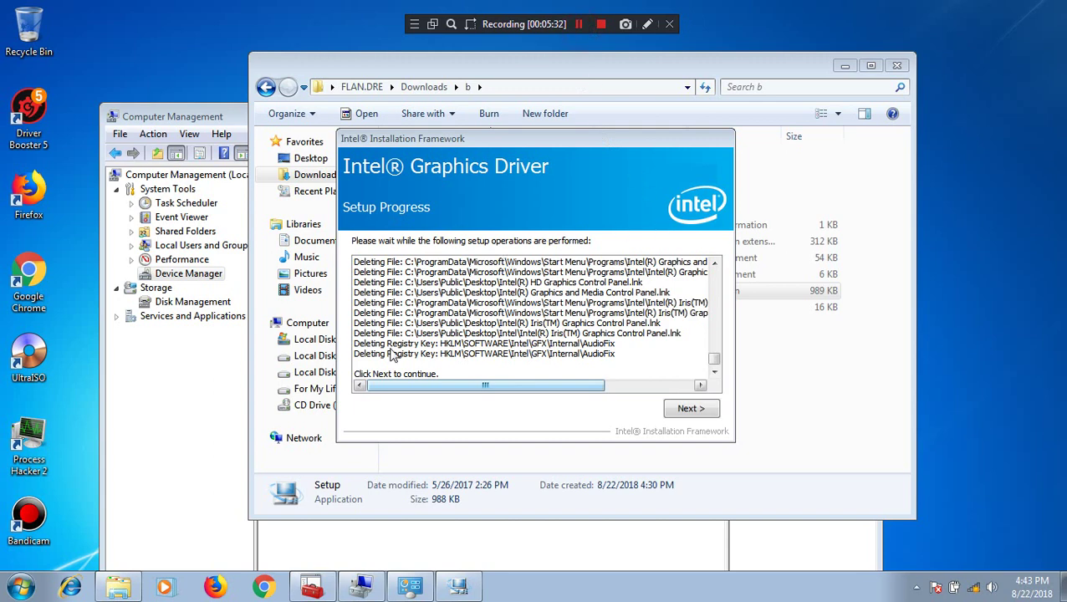
pyautogui.click(684, 414)
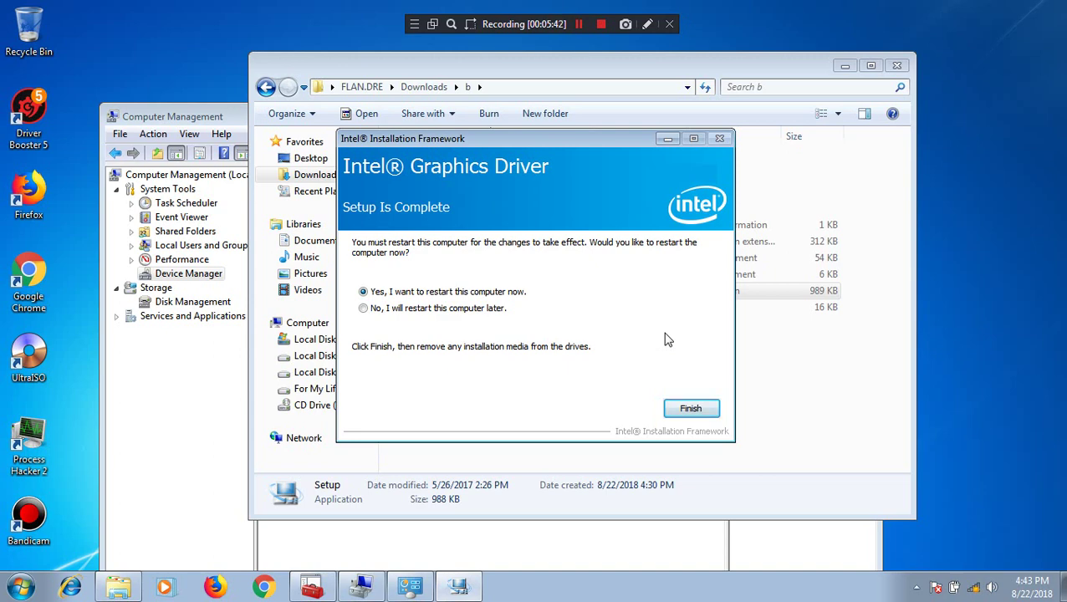
# - Choose 'No, I will restart later' and finish the installer
pyautogui.click(466, 311)
pyautogui.click(475, 309)
pyautogui.click(691, 410)
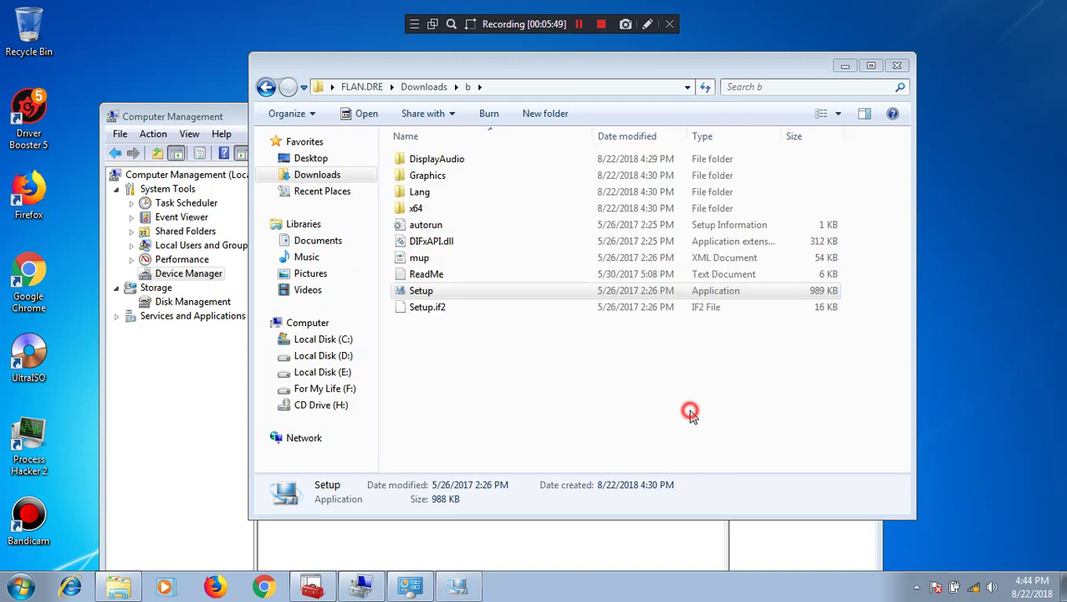
pyautogui.rightClick(302, 327)
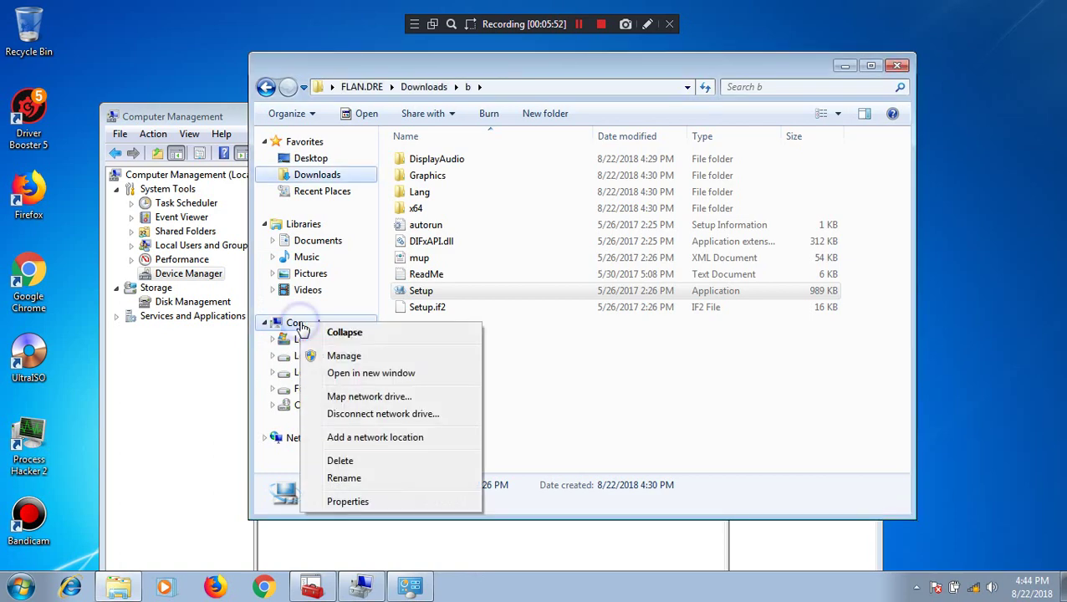
pyautogui.click(363, 502)
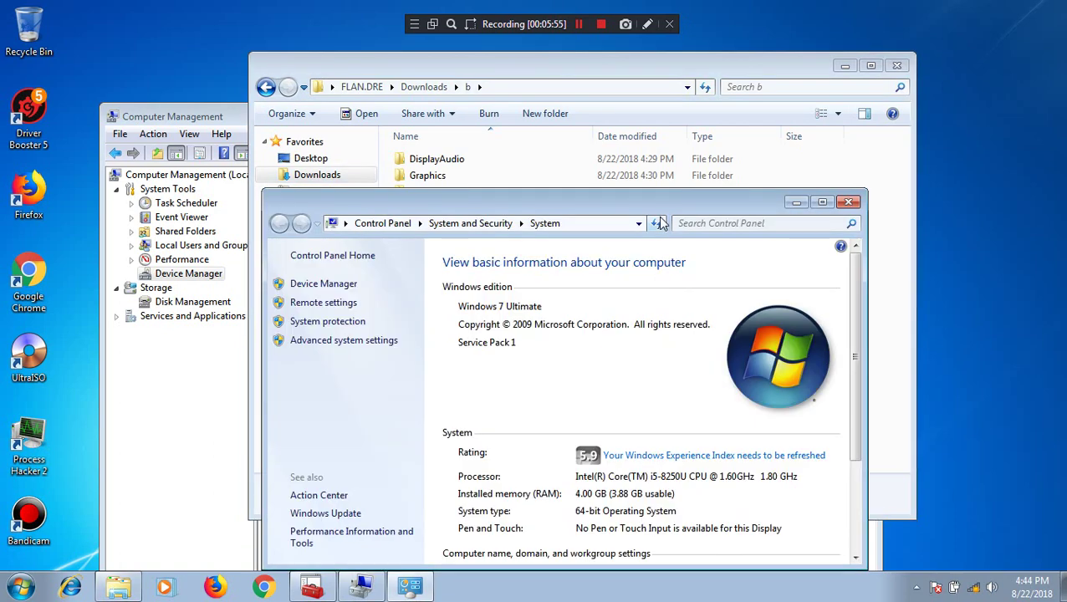
pyautogui.click(668, 460)
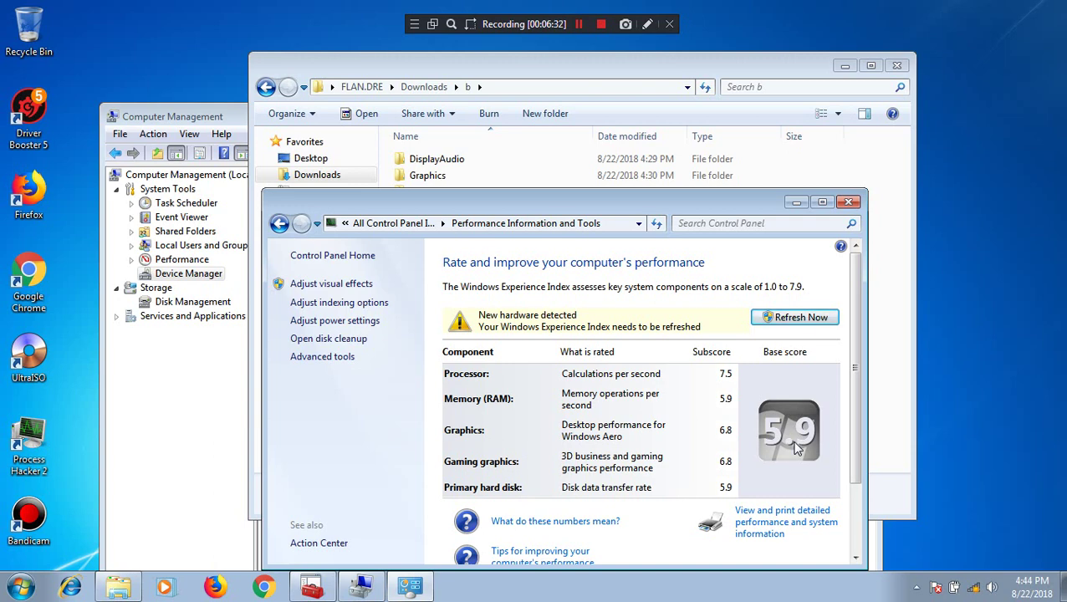
pyautogui.click(849, 201)
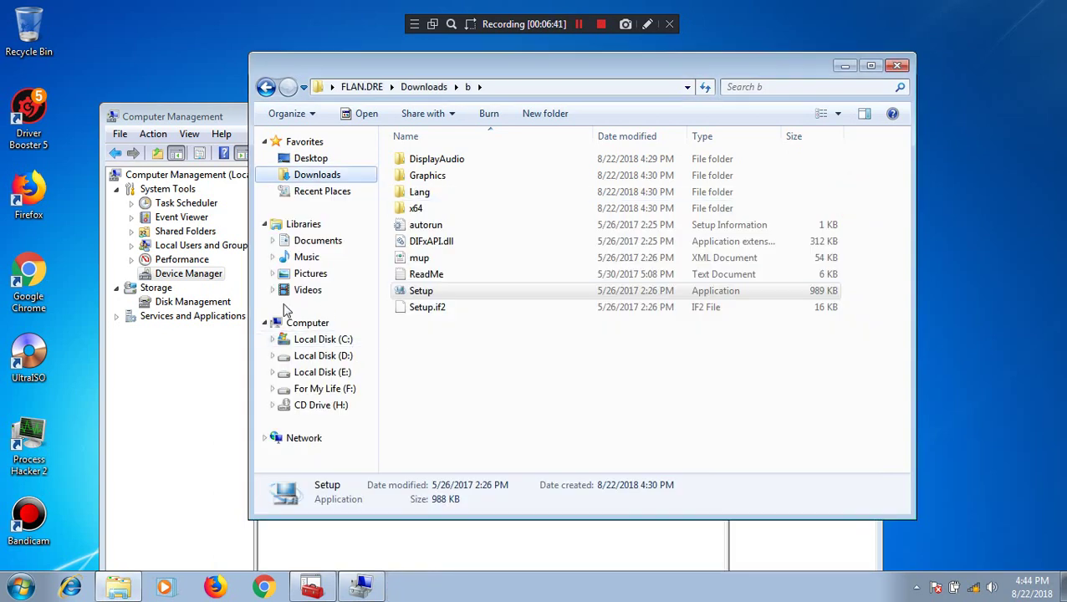
# - Open the graphics adapter's properties, check its General tab status and restart notice, then close it
pyautogui.click(202, 364)
pyautogui.doubleClick(382, 264)
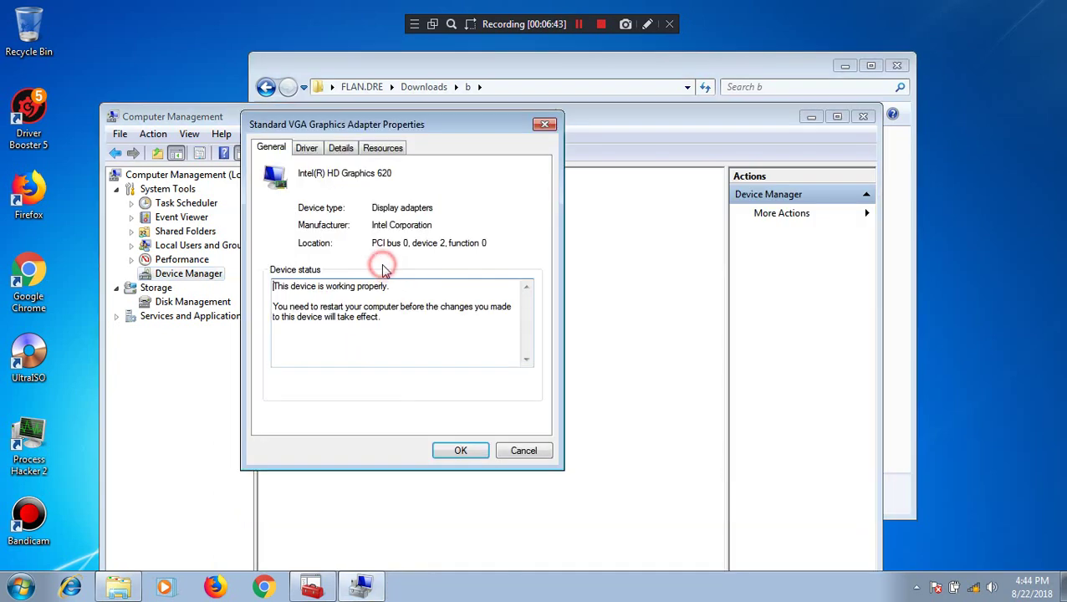
pyautogui.moveTo(342, 311); pyautogui.dragTo(488, 331)
pyautogui.click(488, 332)
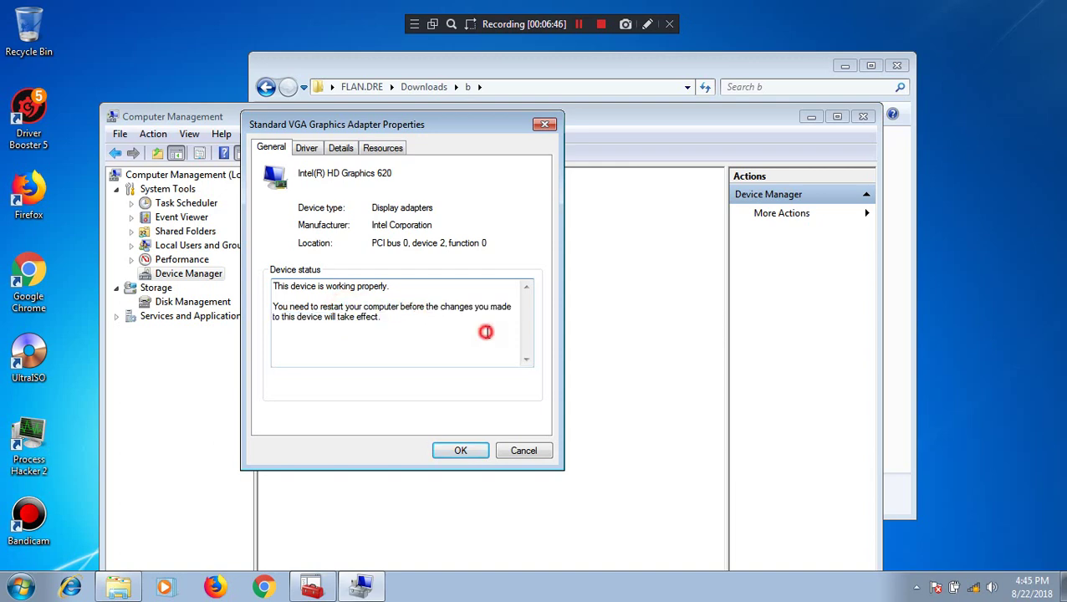
pyautogui.click(459, 452)
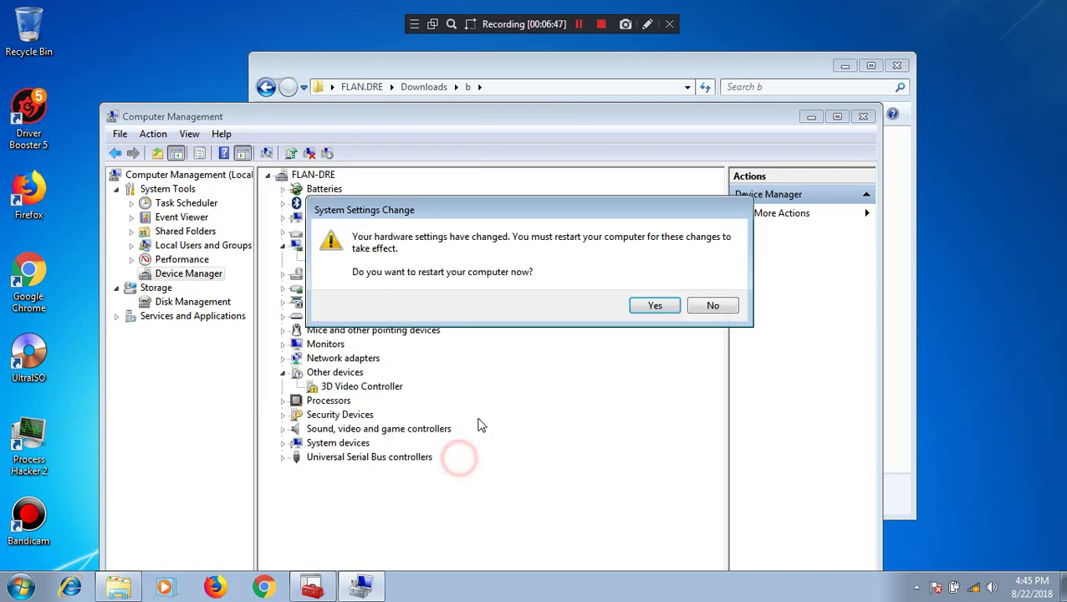
# - Decline restarting now and reselect the Standard VGA Graphics Adapter under Display adapters
pyautogui.click(714, 306)
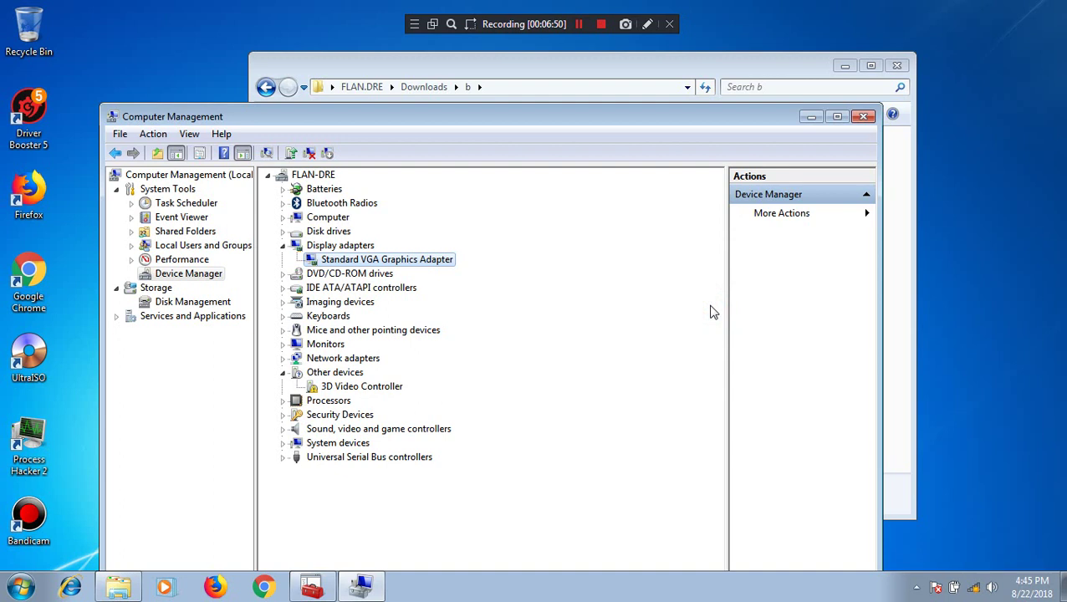
pyautogui.click(450, 594)
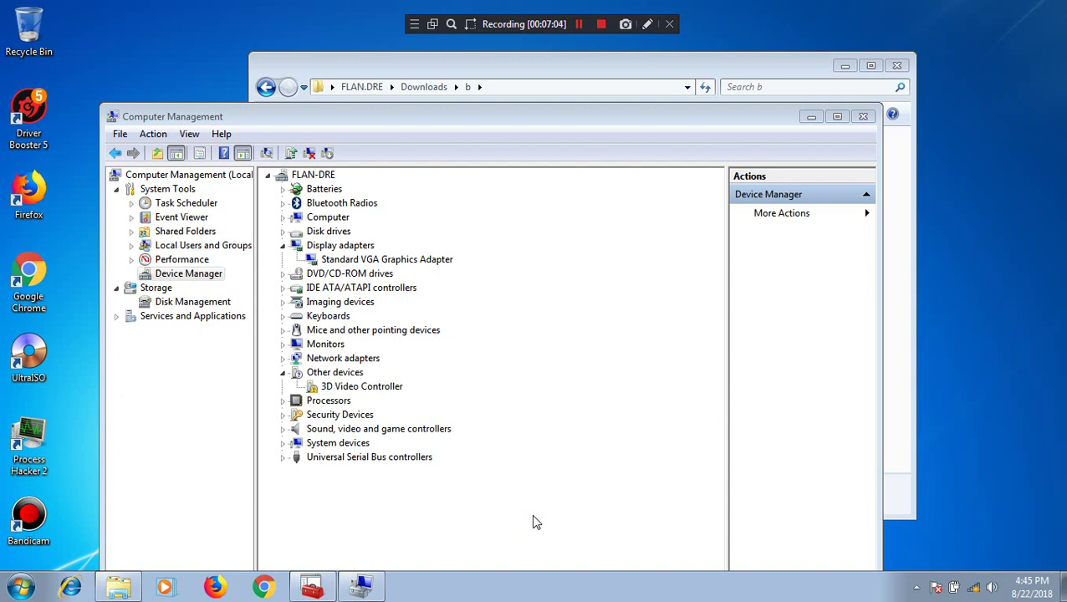
pyautogui.click(537, 522)
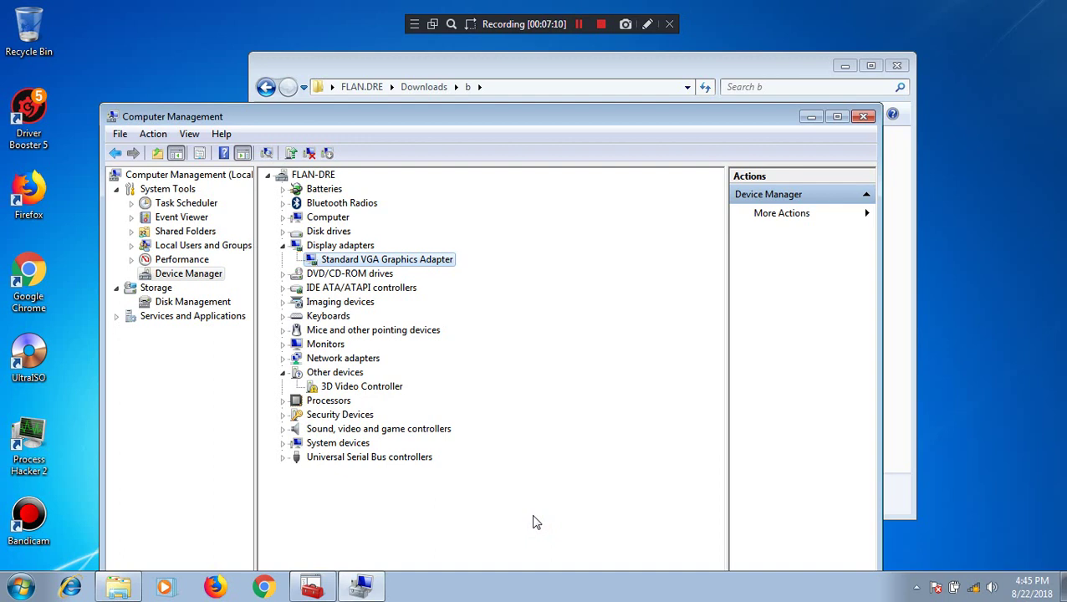
pyautogui.click(536, 511)
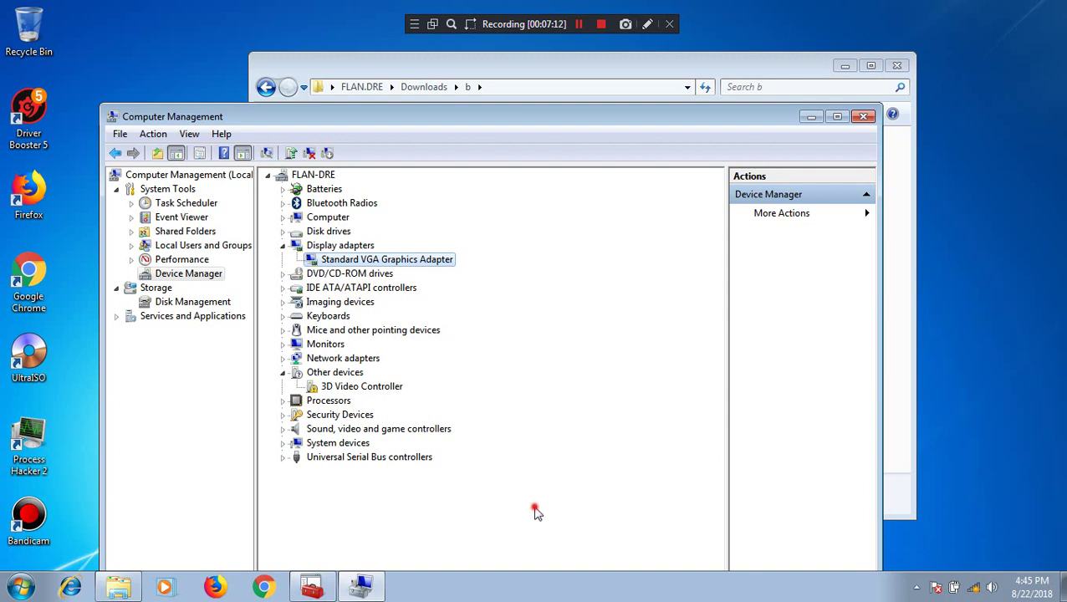